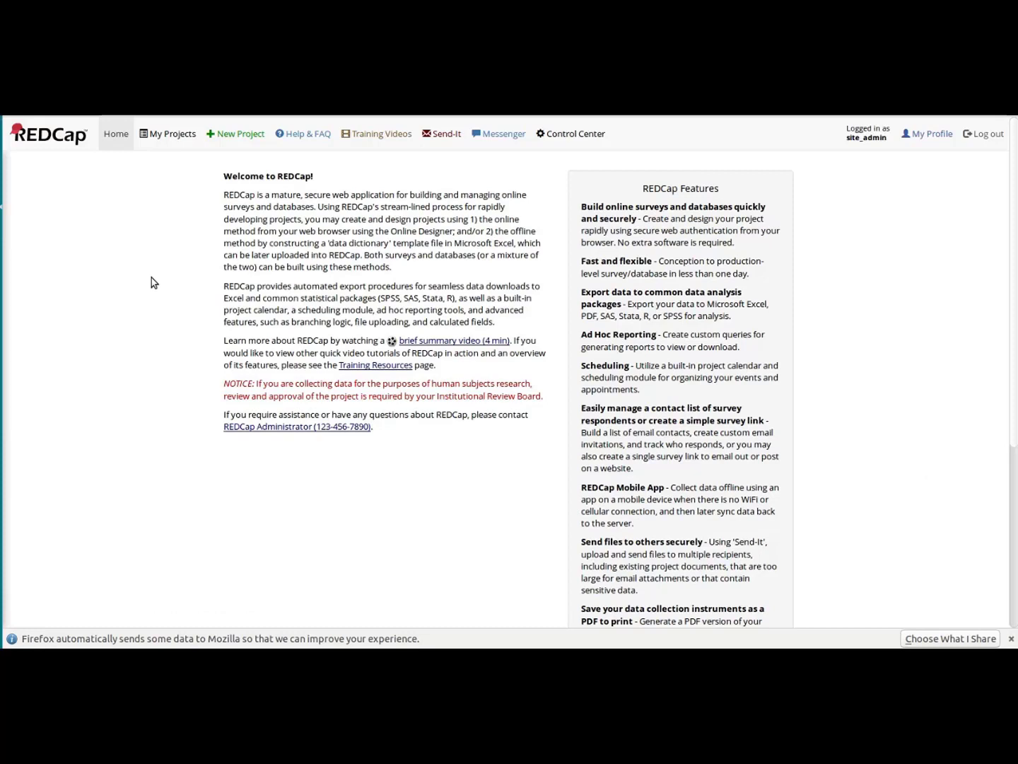
Open the Cancers pulmonaires - HEGP project and display its Record Status Dashboard.
click(170, 134)
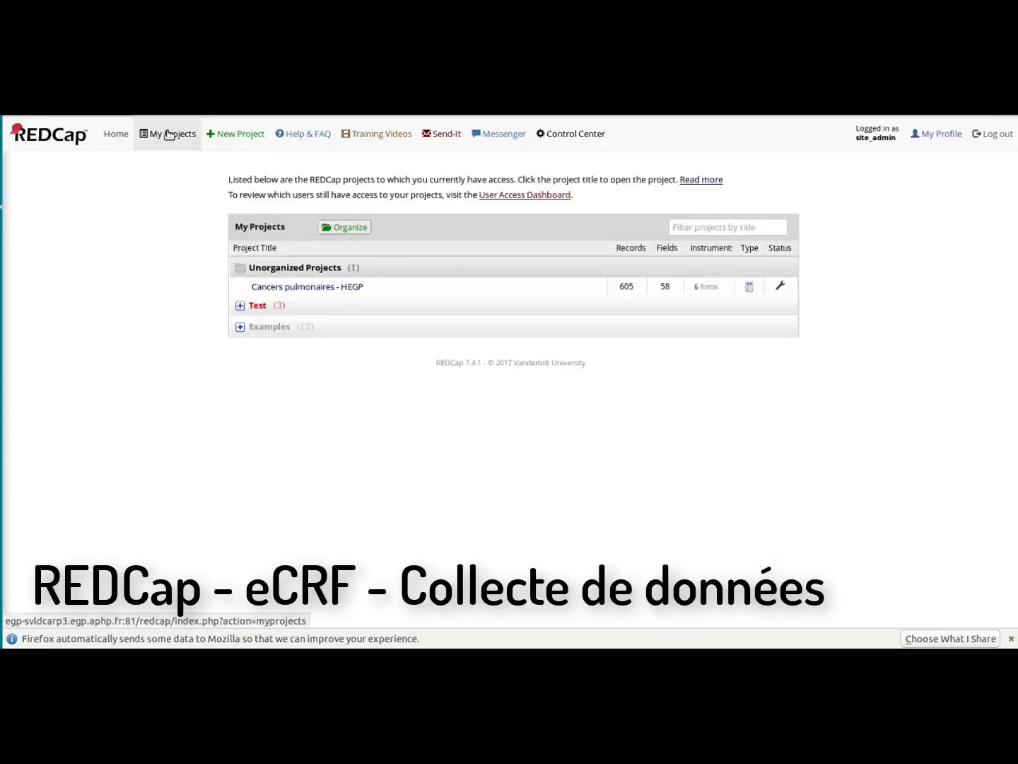
click(293, 287)
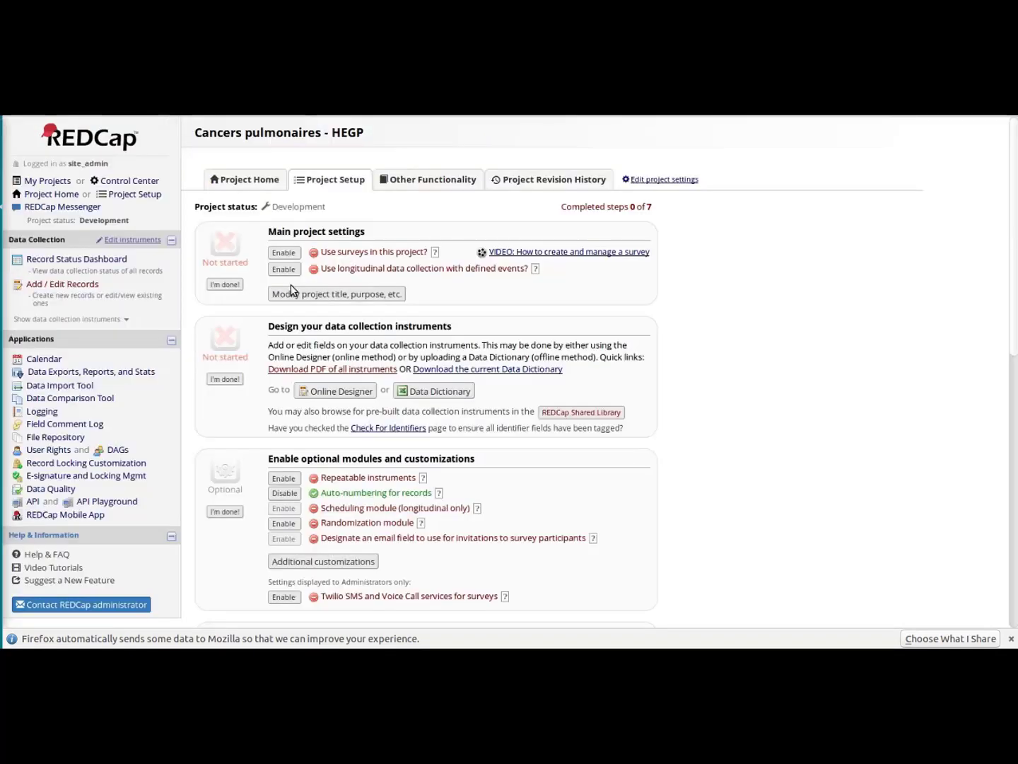
click(83, 265)
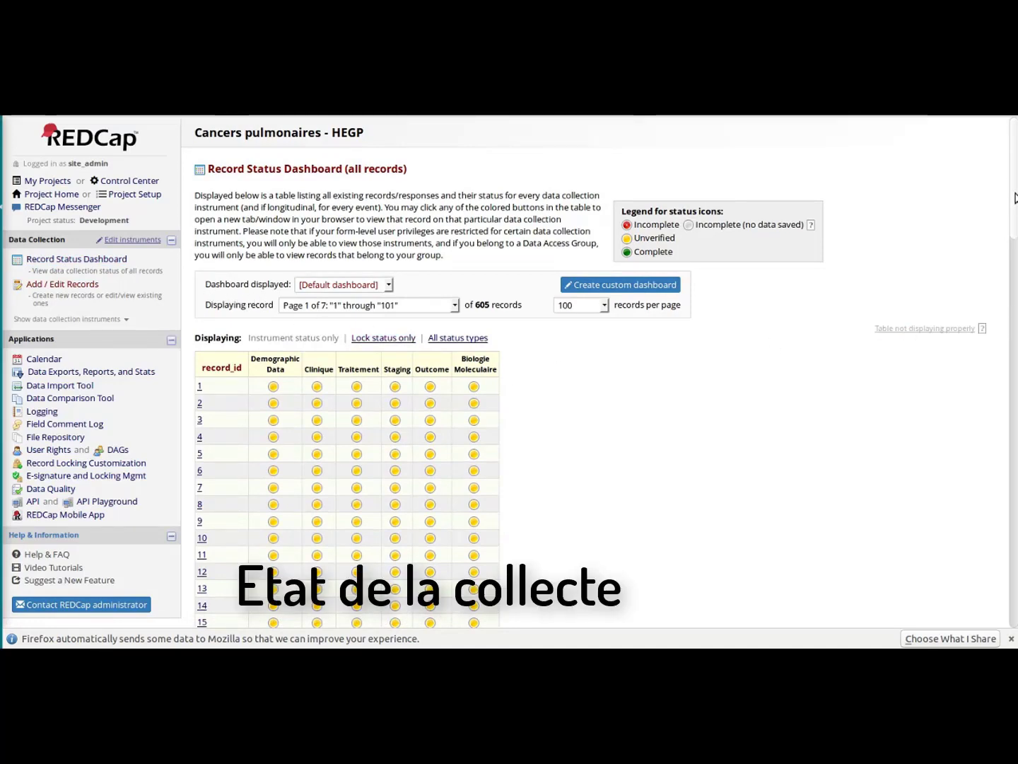
Open the Outcome form of record 49 and review its fields through to the form status section.
drag(1016, 198, 1016, 442)
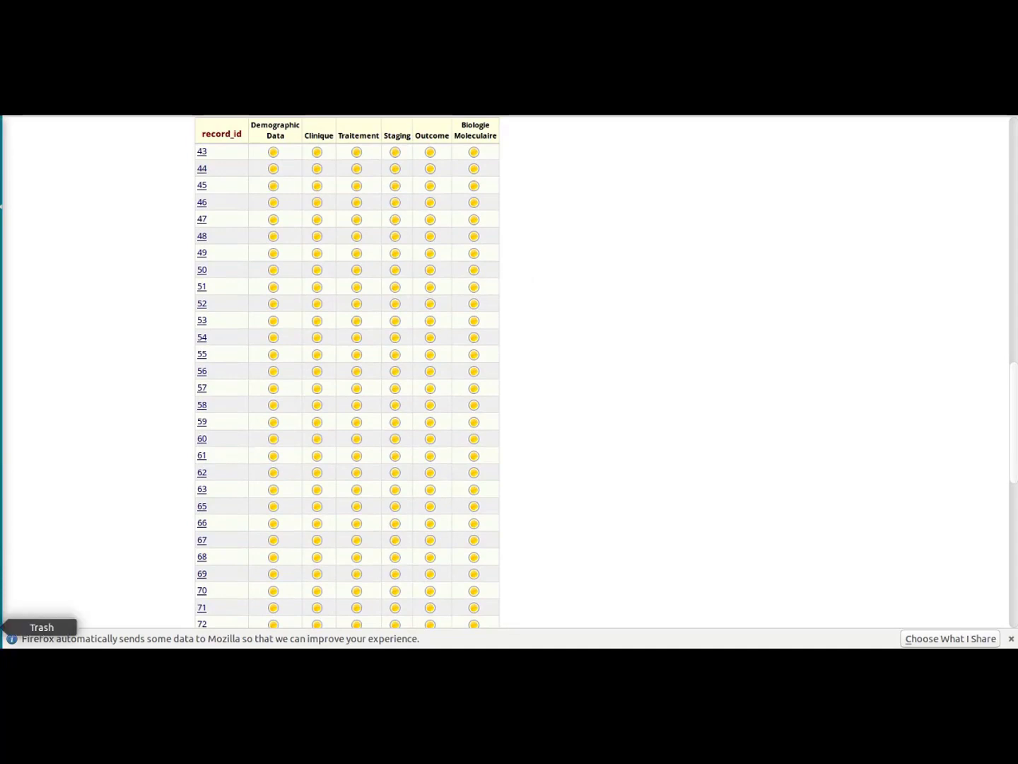
click(431, 253)
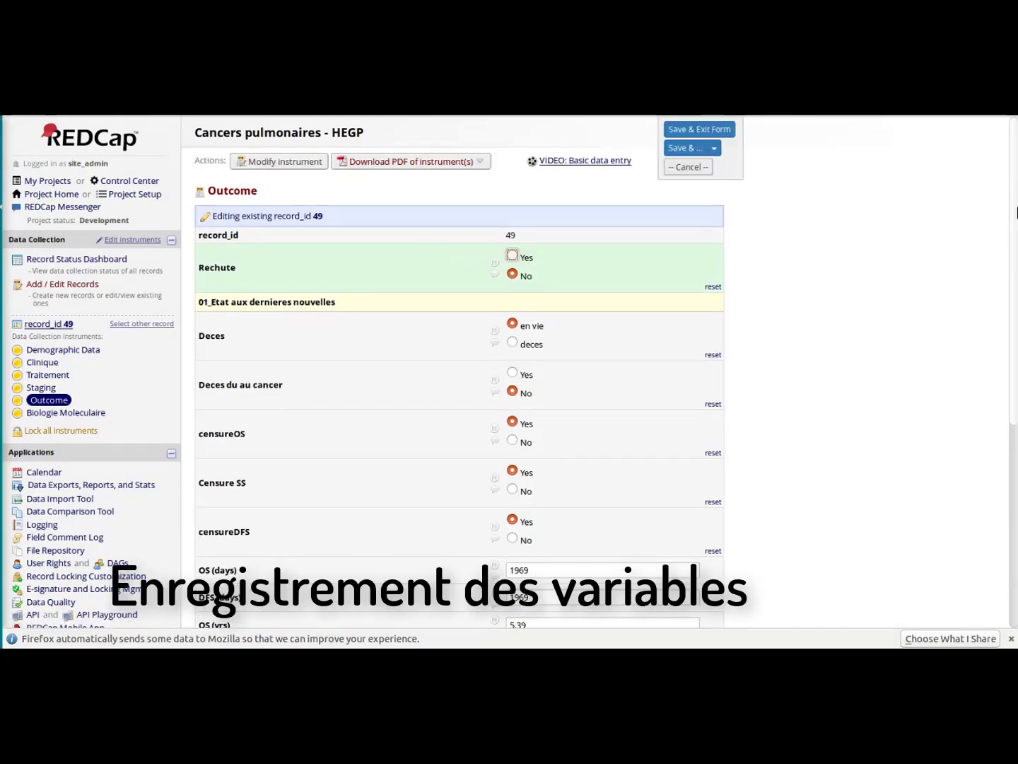
scroll(1017, 212, down, 5)
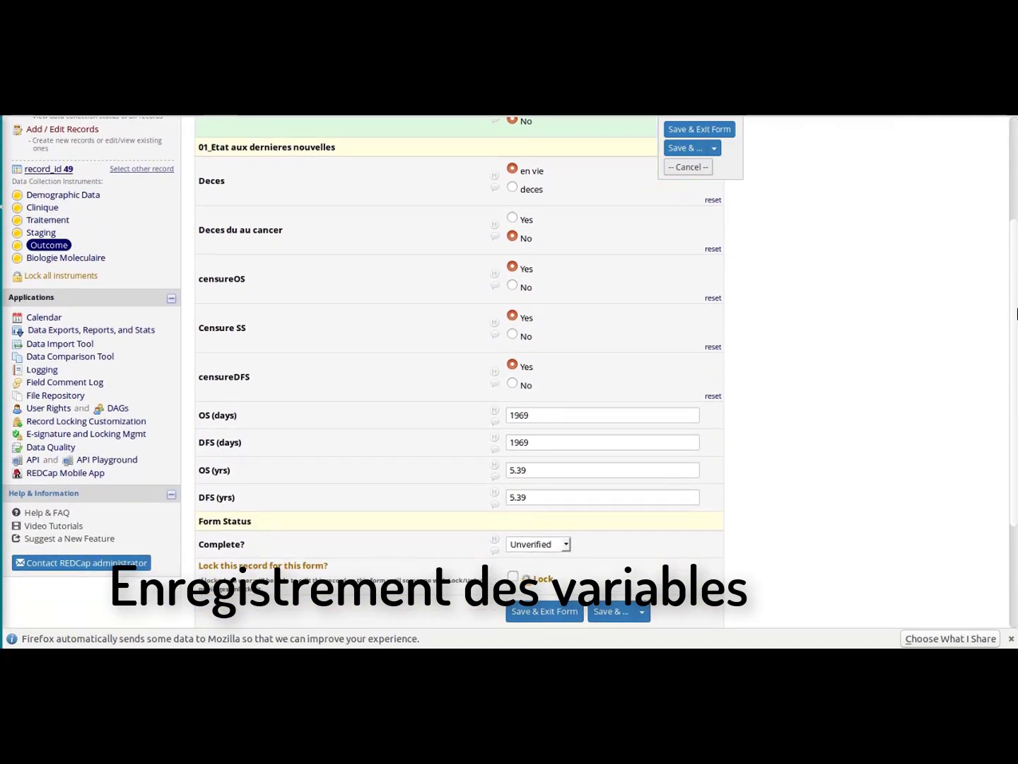
drag(1017, 314, 1016, 393)
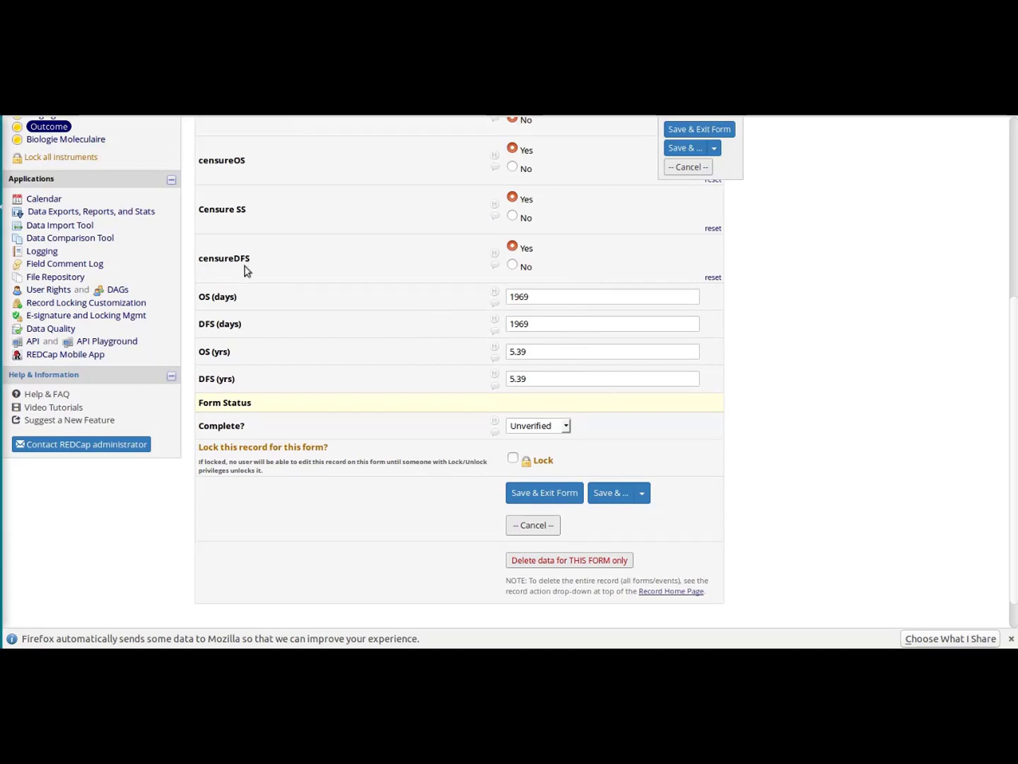
Display the statistics and charts of the Demographic Data instrument for all records and review the plots.
click(100, 212)
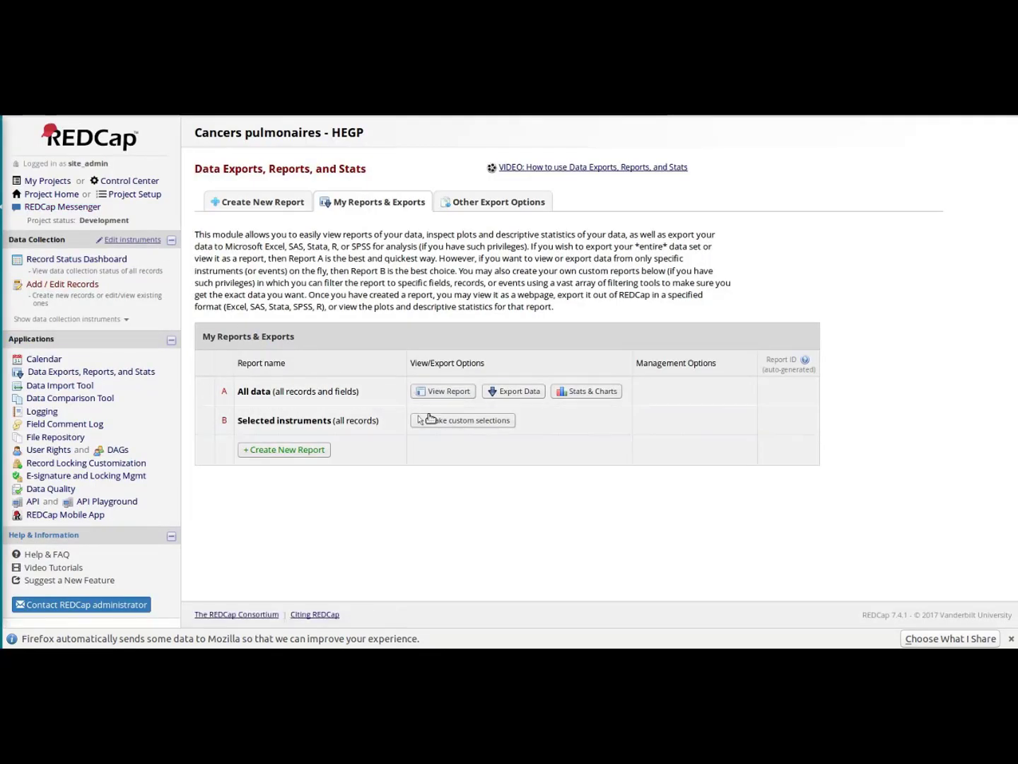
click(572, 397)
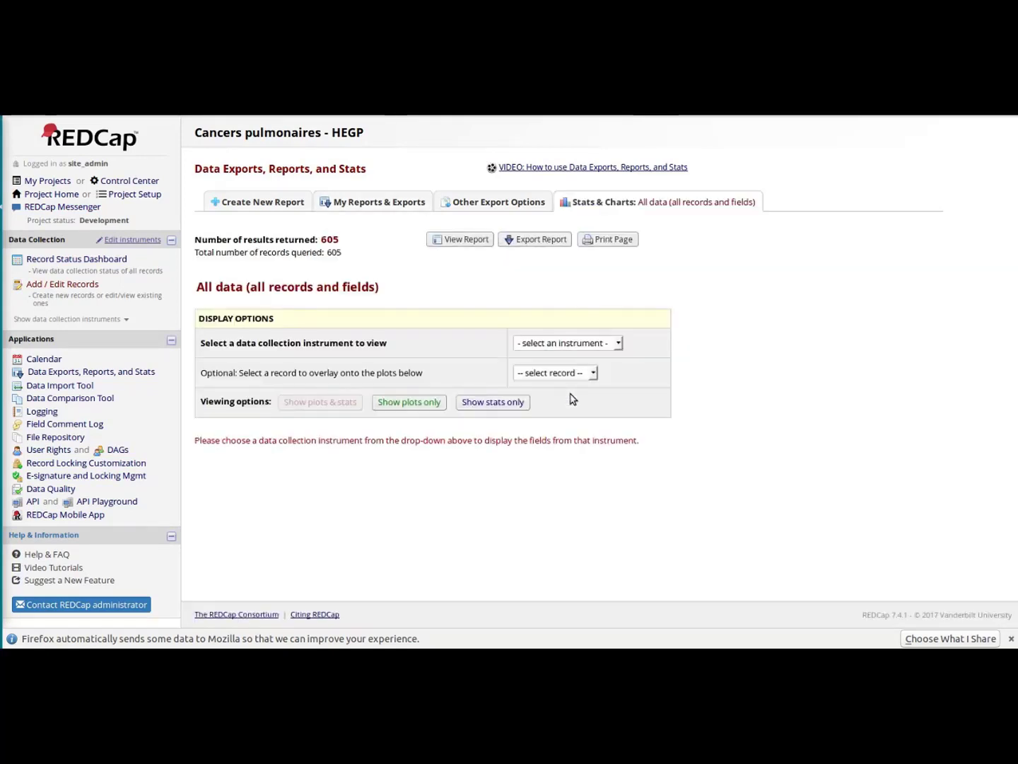
click(548, 346)
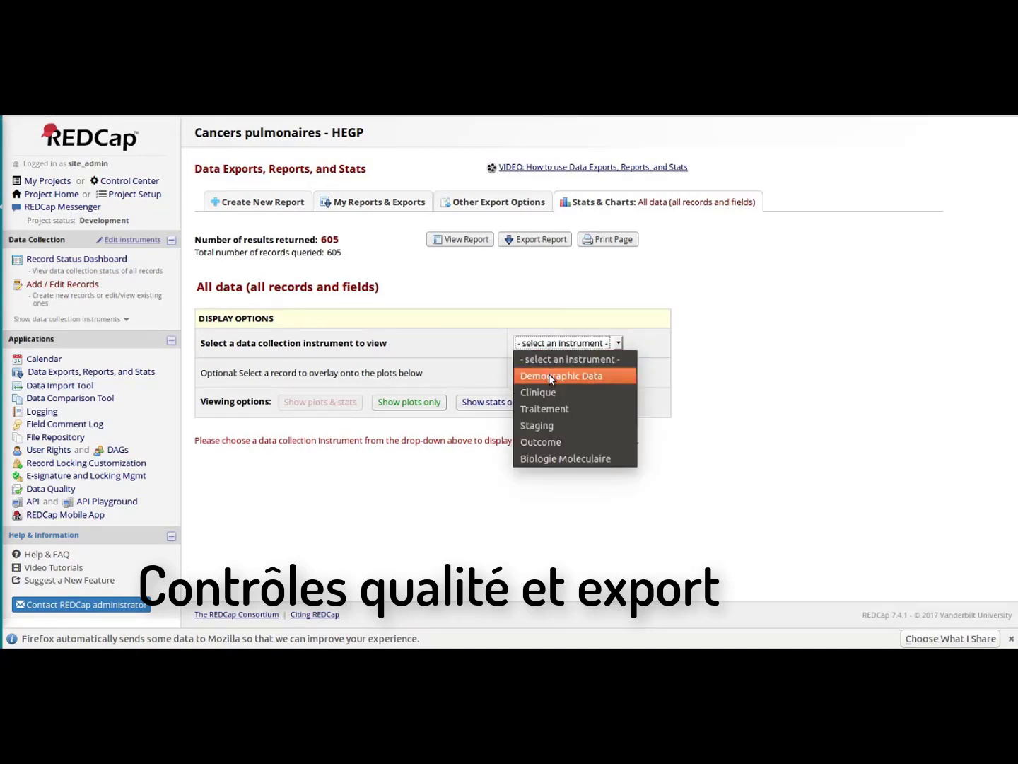
click(549, 374)
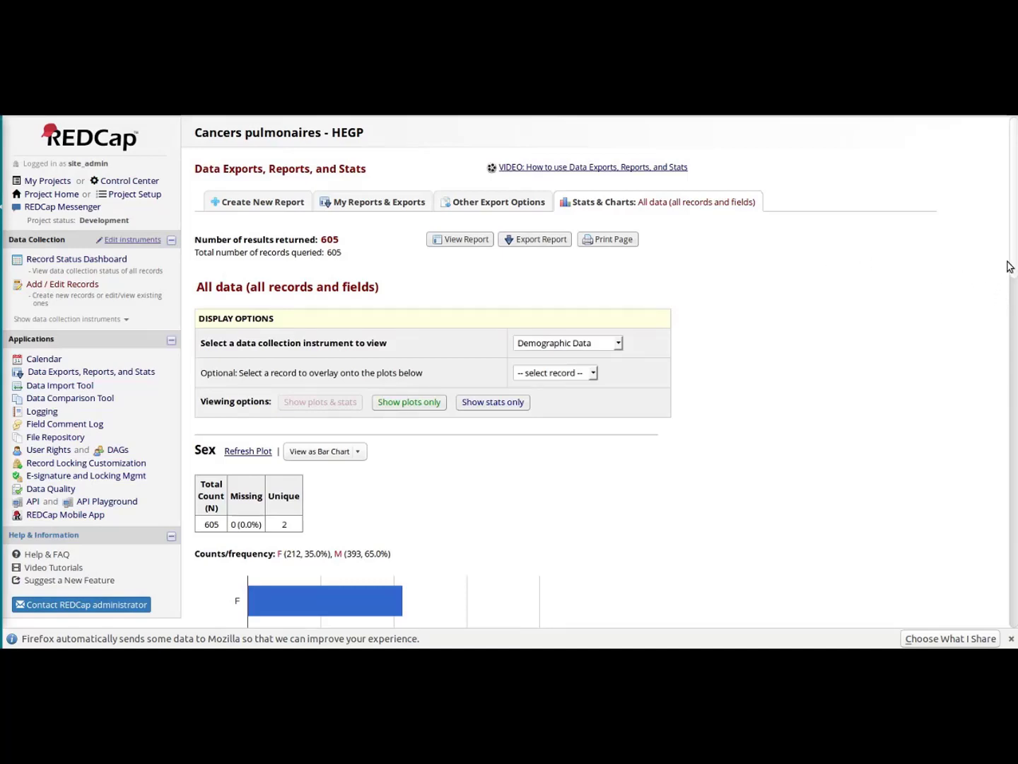
drag(1013, 257, 993, 645)
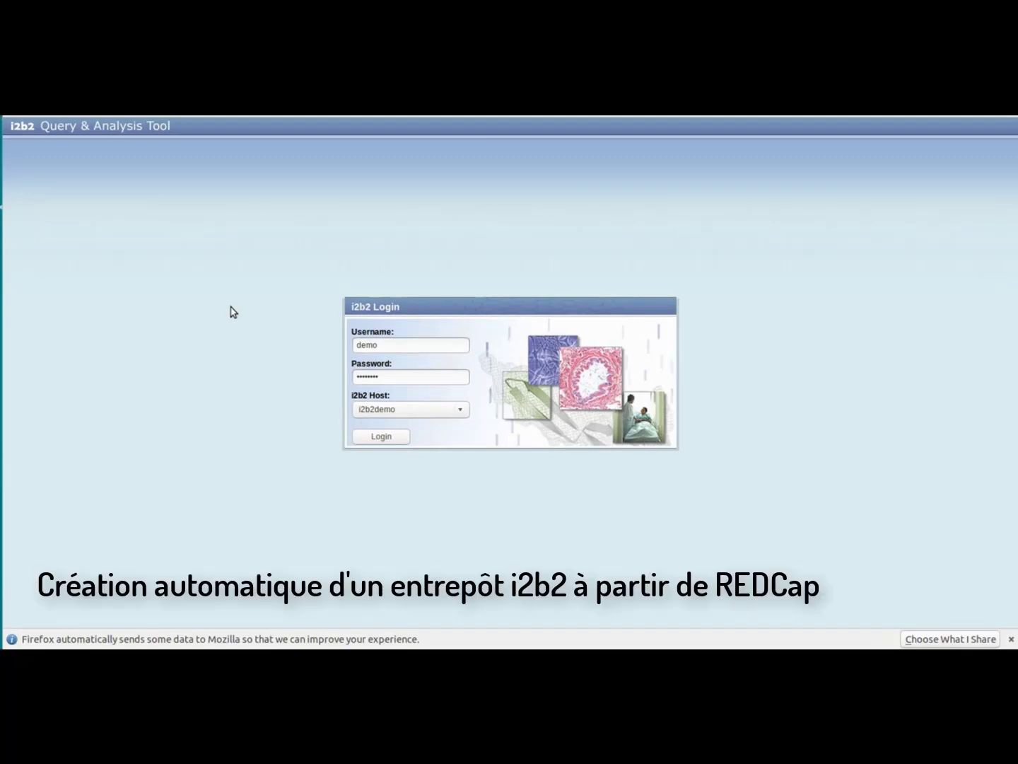
Switch to i2b2, log in, and add Sex value F from the second PoumonHEGP folder's demographic_data to query Group 1.
click(382, 437)
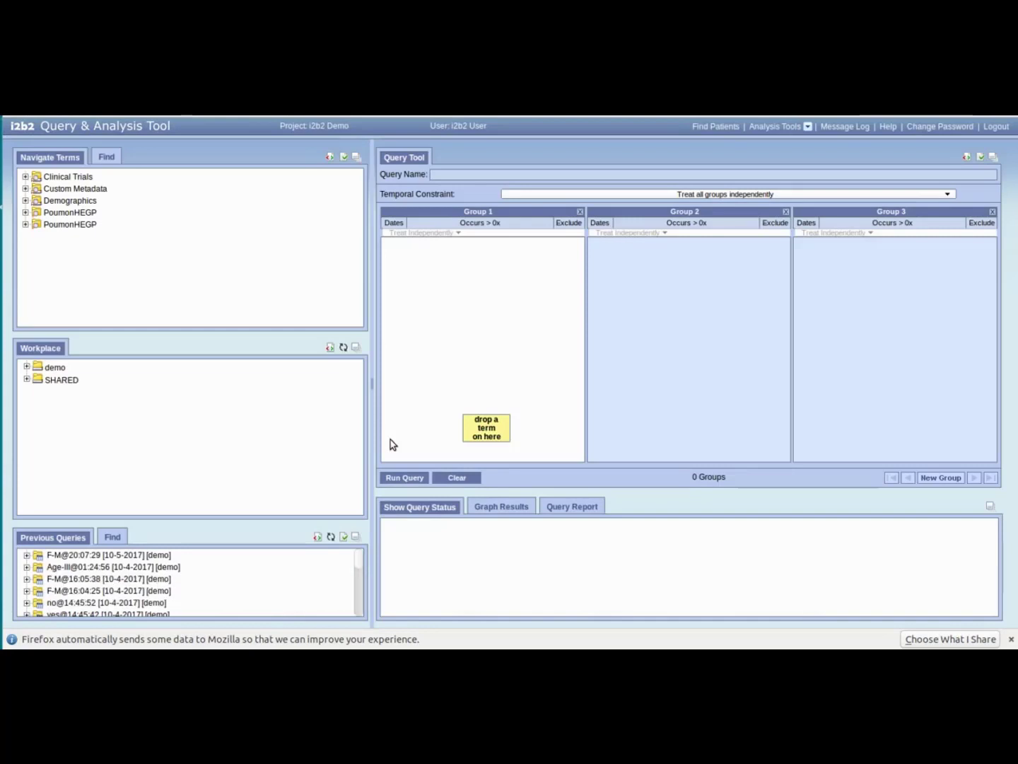
click(27, 225)
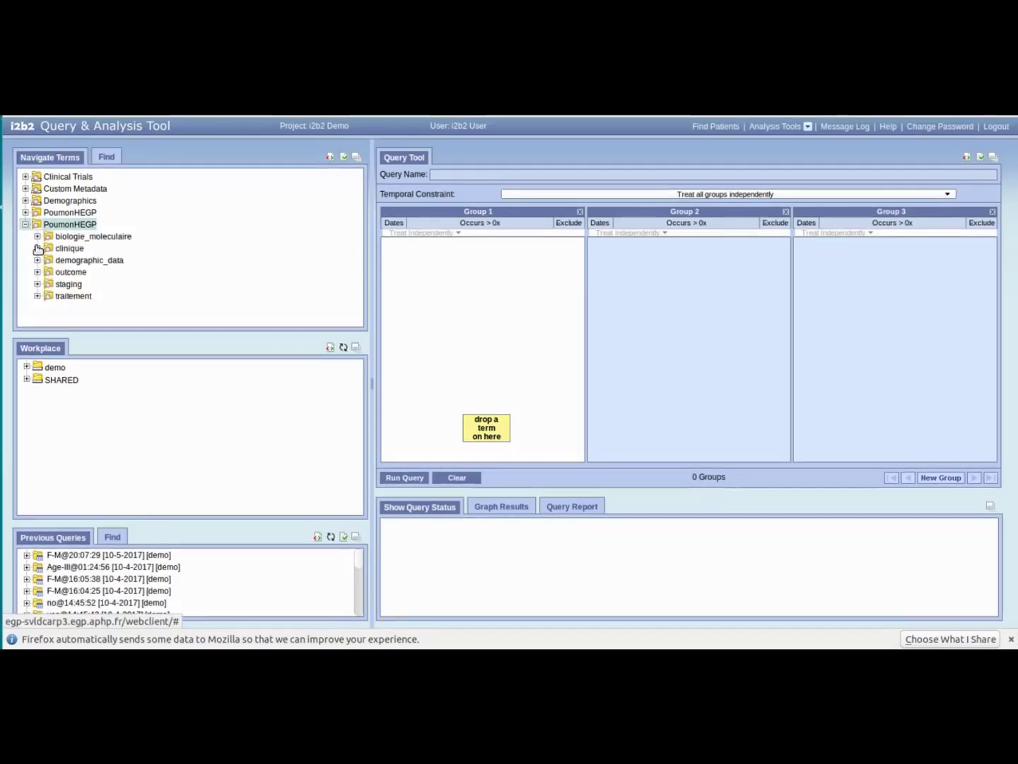
click(38, 261)
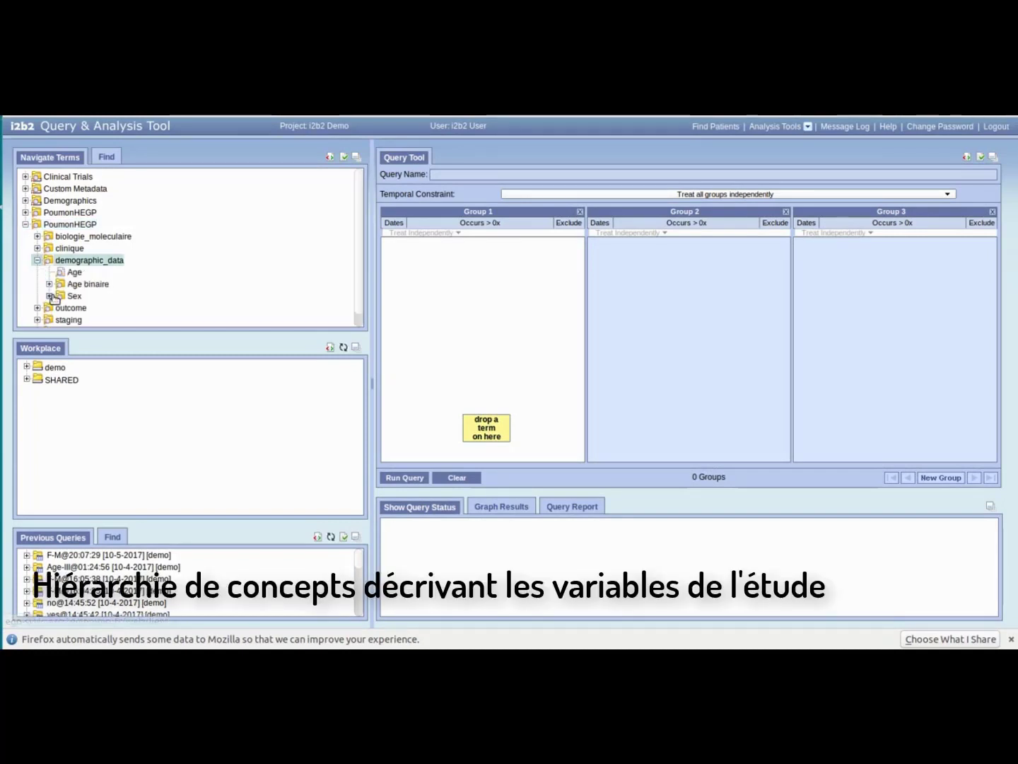
click(49, 297)
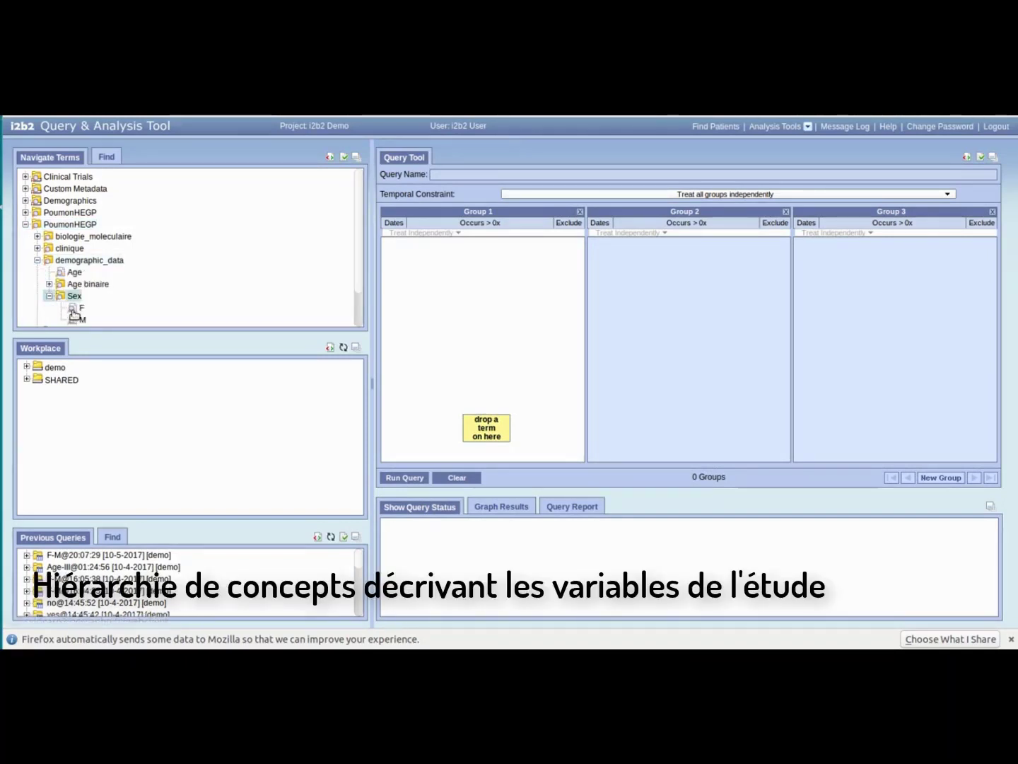
drag(81, 311, 433, 276)
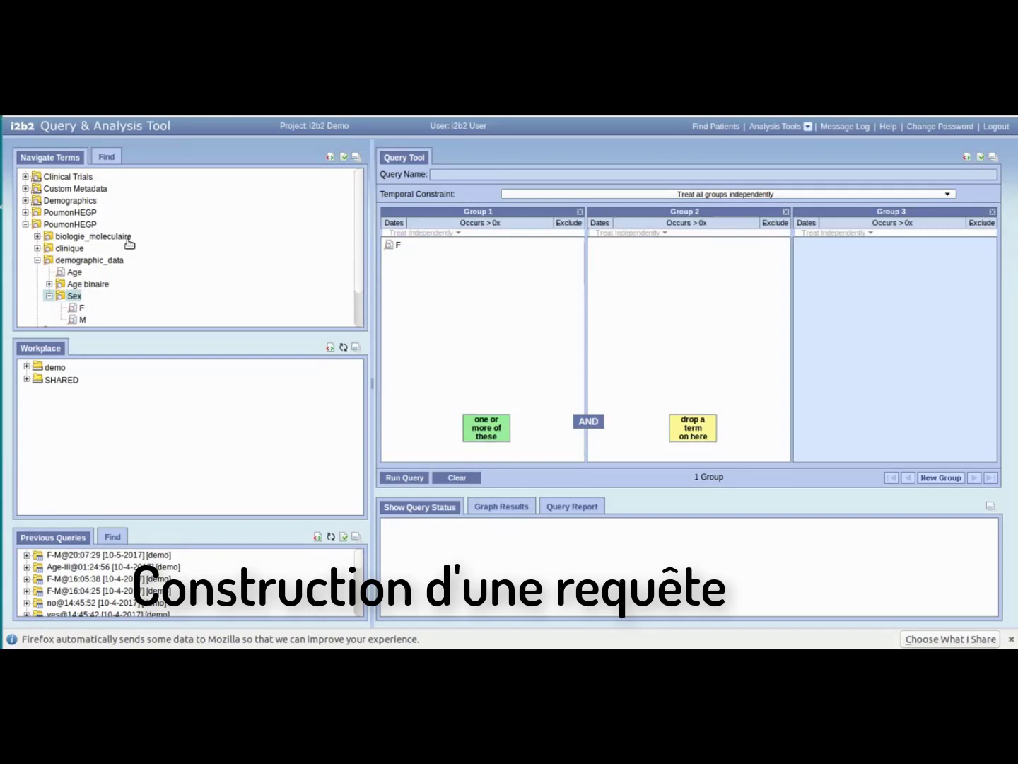
Add the EGFR value M from biologie_moleculaire to query Group 2.
click(37, 236)
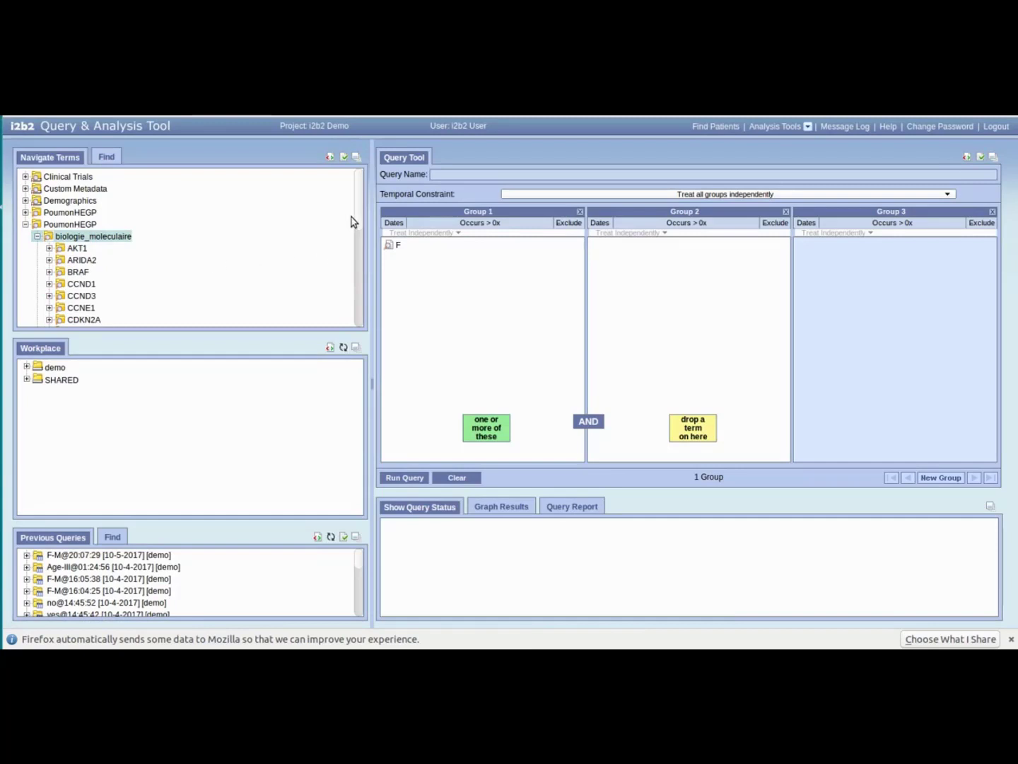
drag(361, 220, 363, 248)
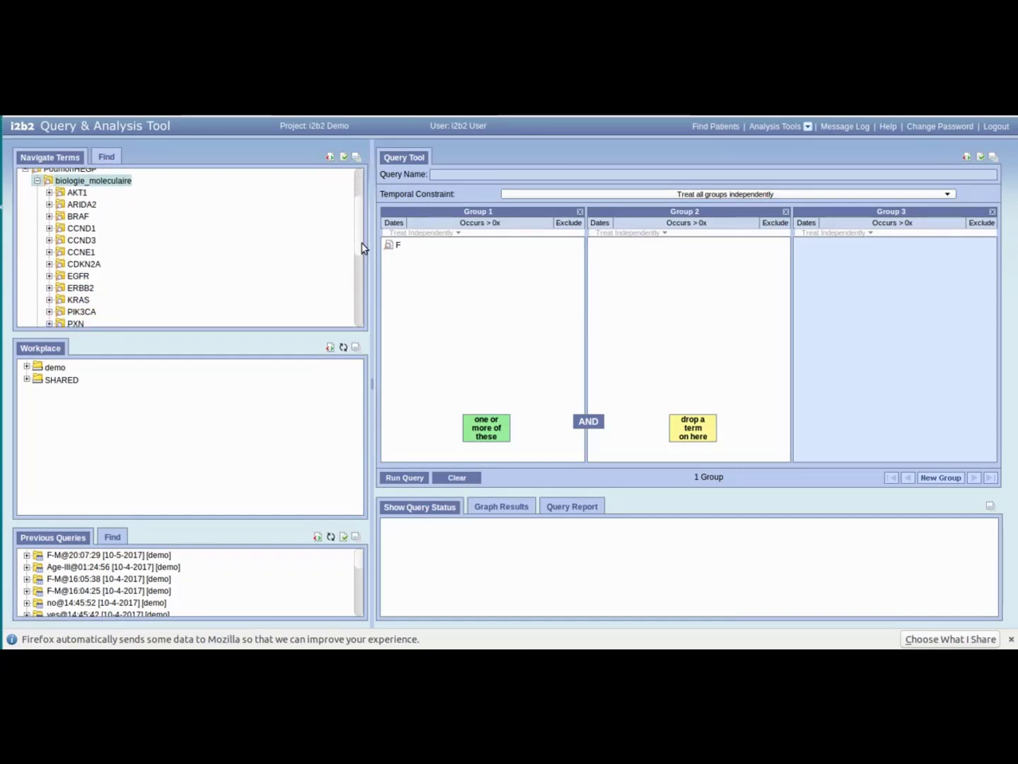
click(51, 275)
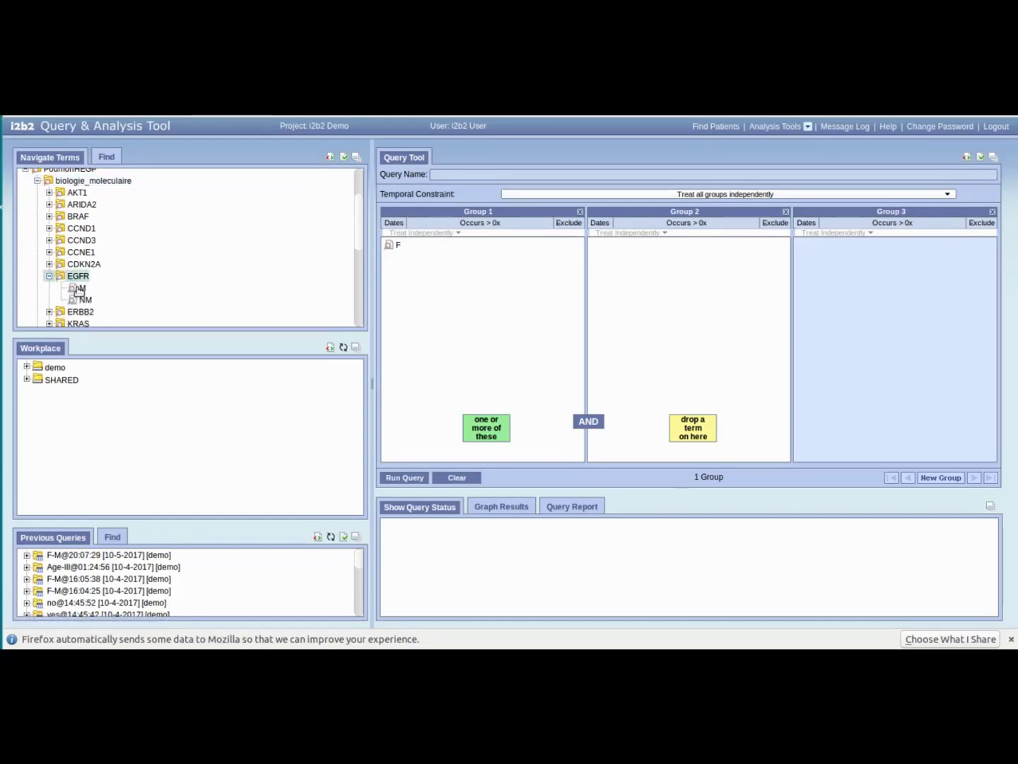
drag(79, 290, 626, 257)
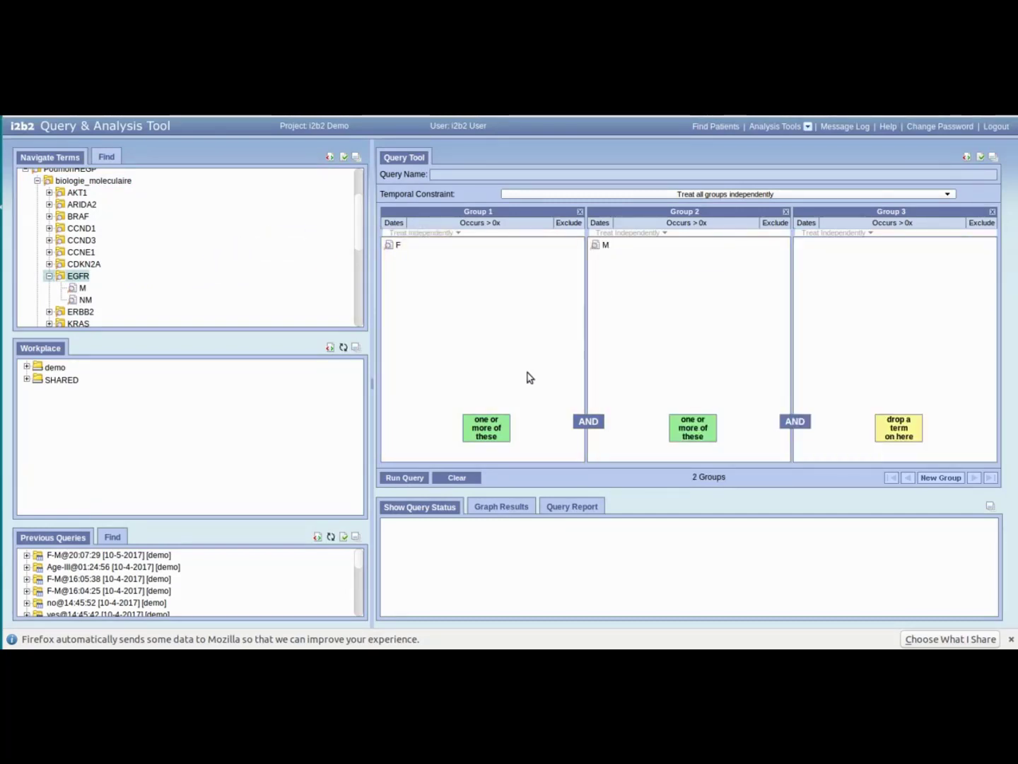
Run the query with Patient set included as a result type alongside Number of patients.
click(392, 478)
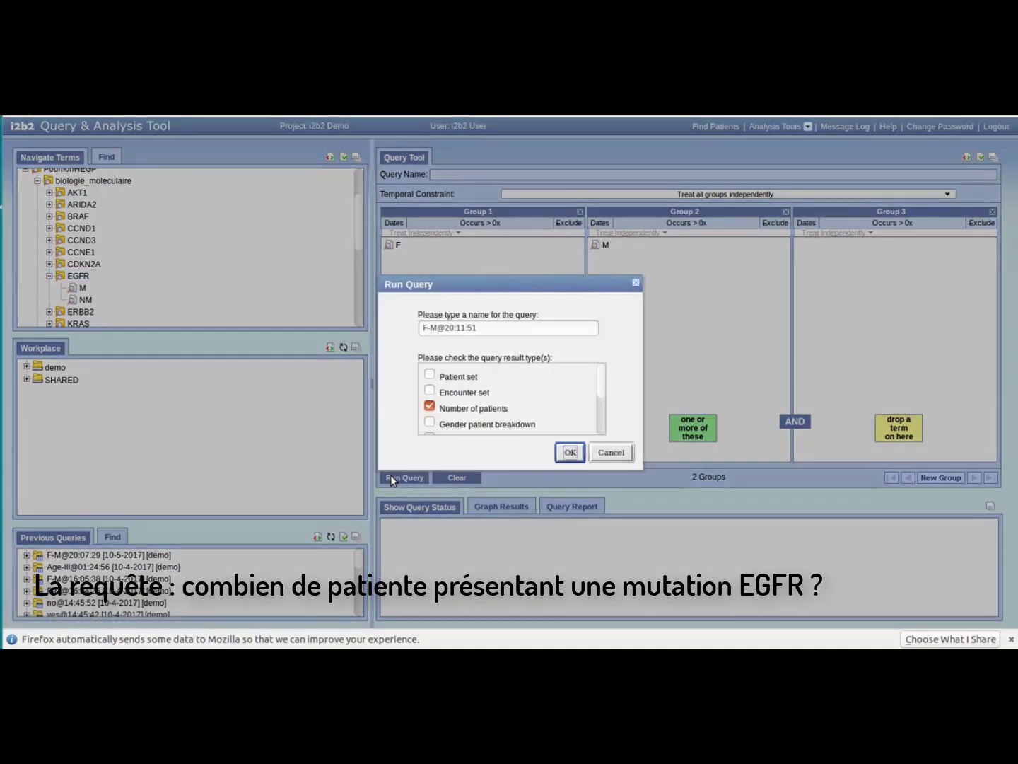
click(430, 375)
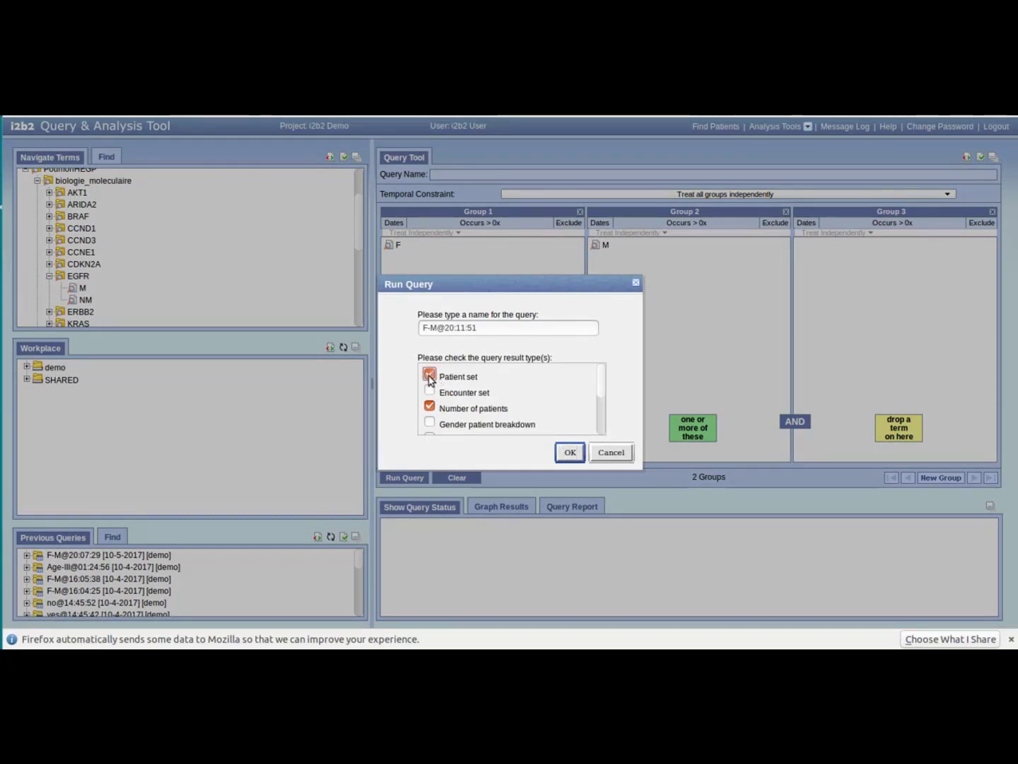
click(570, 454)
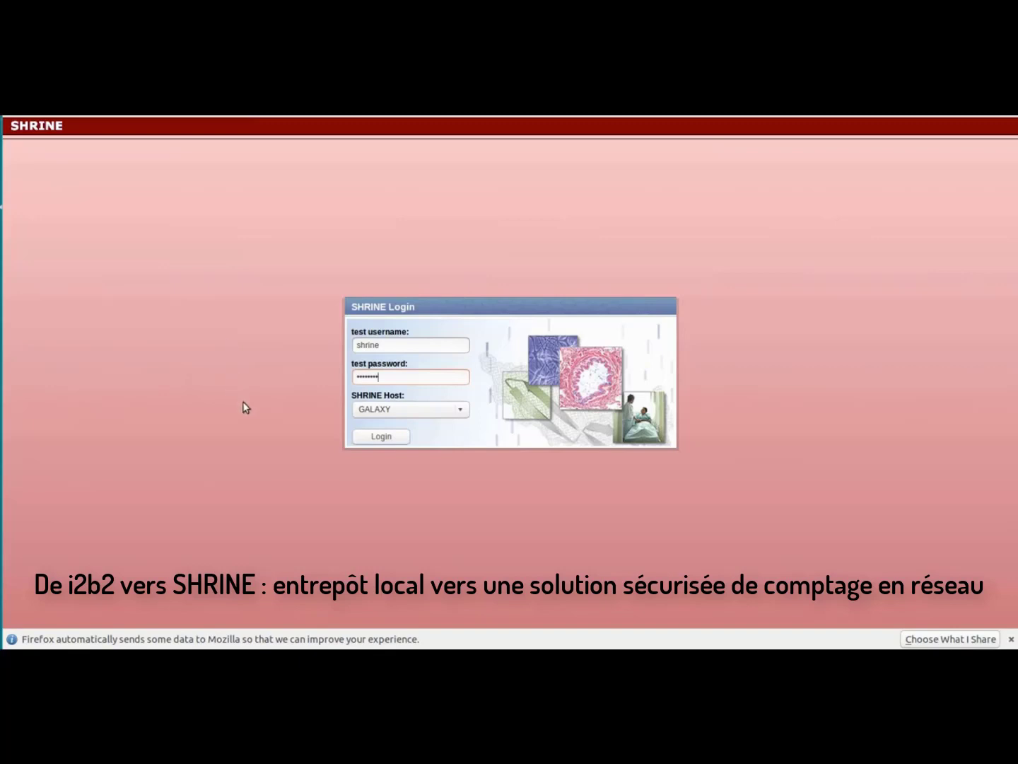
Switch to SHRINE, log in on the GALAXY host, and add Sex value F from PoumonHEGP demographic_data to query Group 1.
click(376, 437)
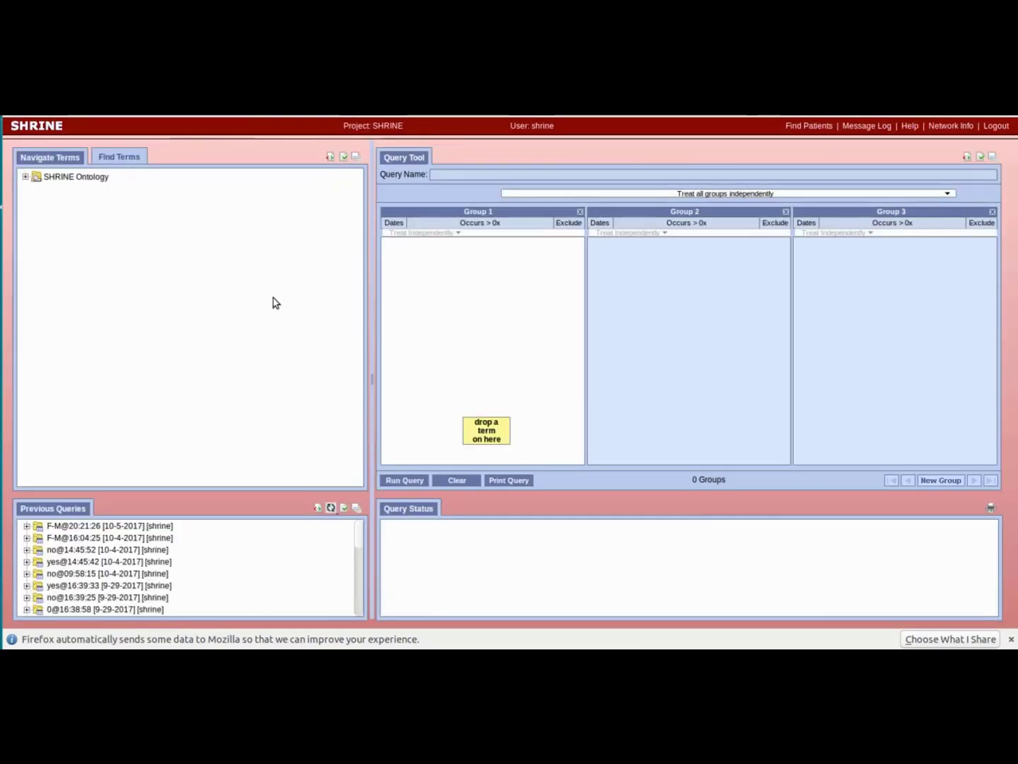
click(25, 178)
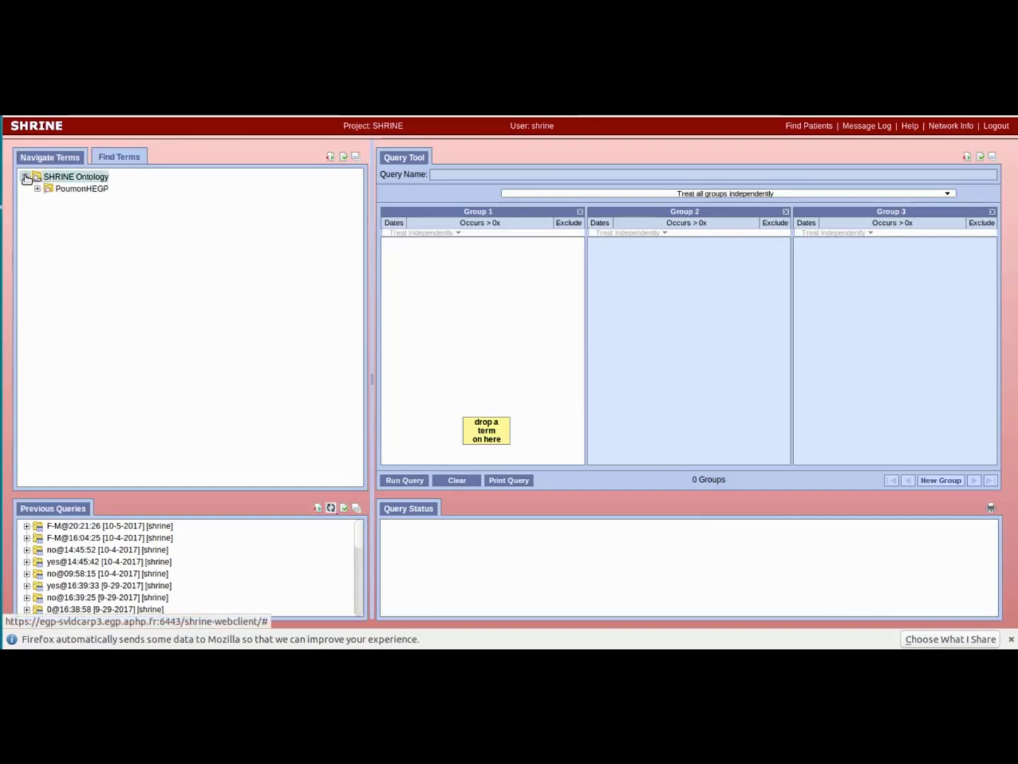
click(37, 189)
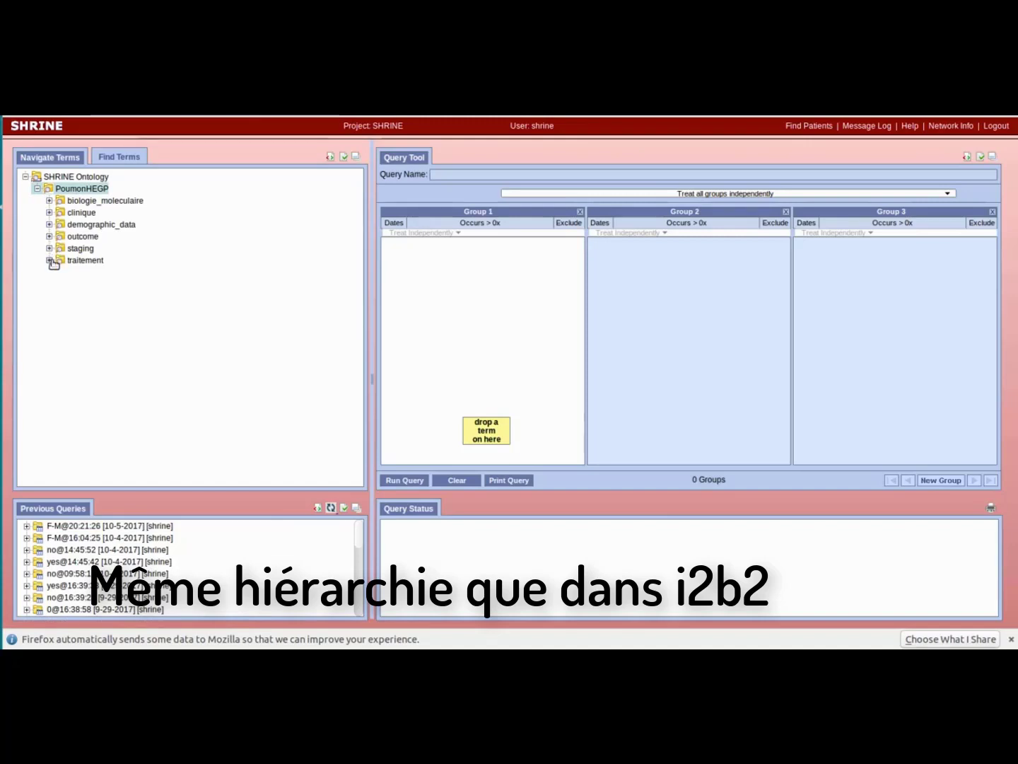
click(49, 225)
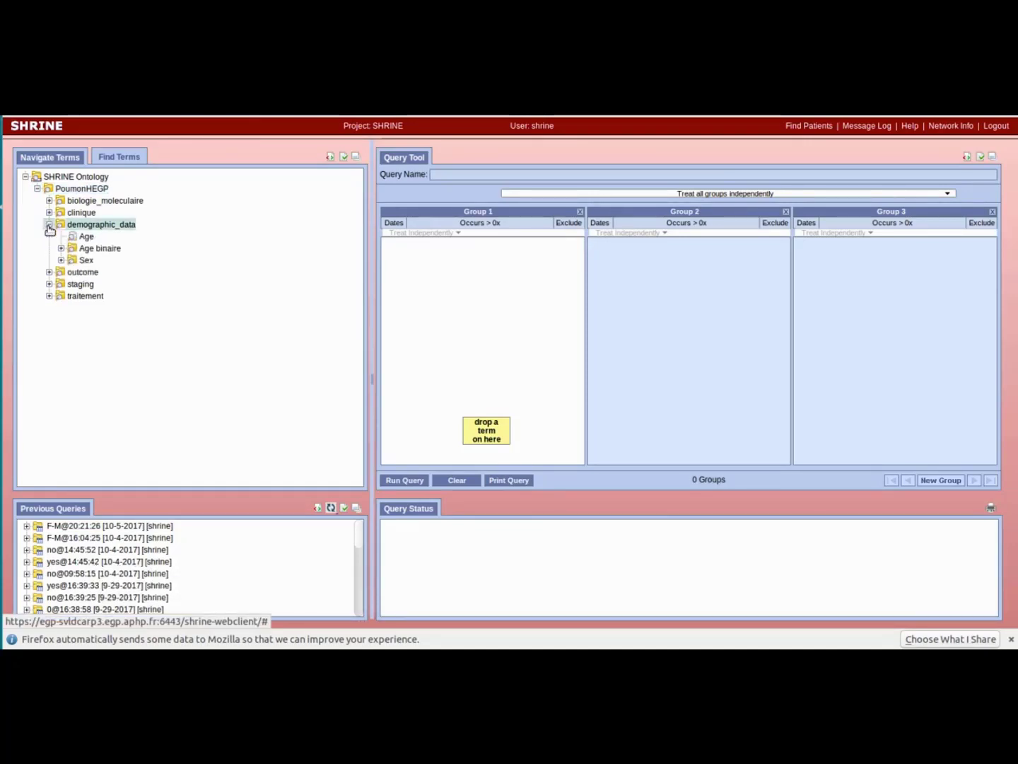
click(61, 260)
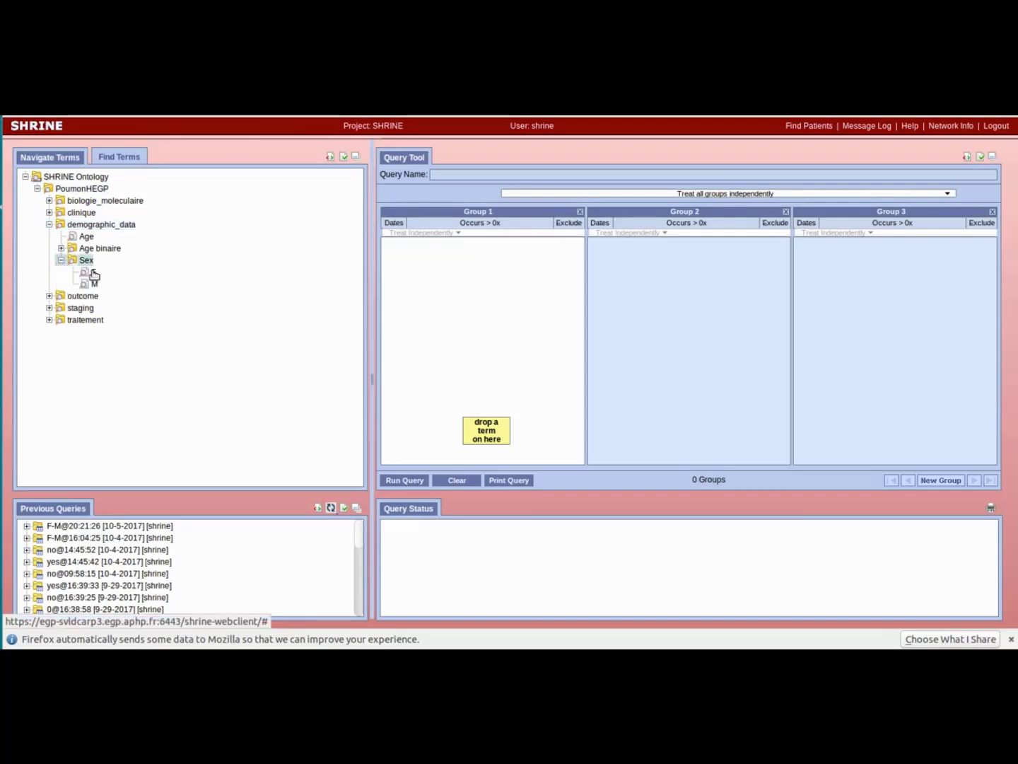
drag(92, 274, 384, 282)
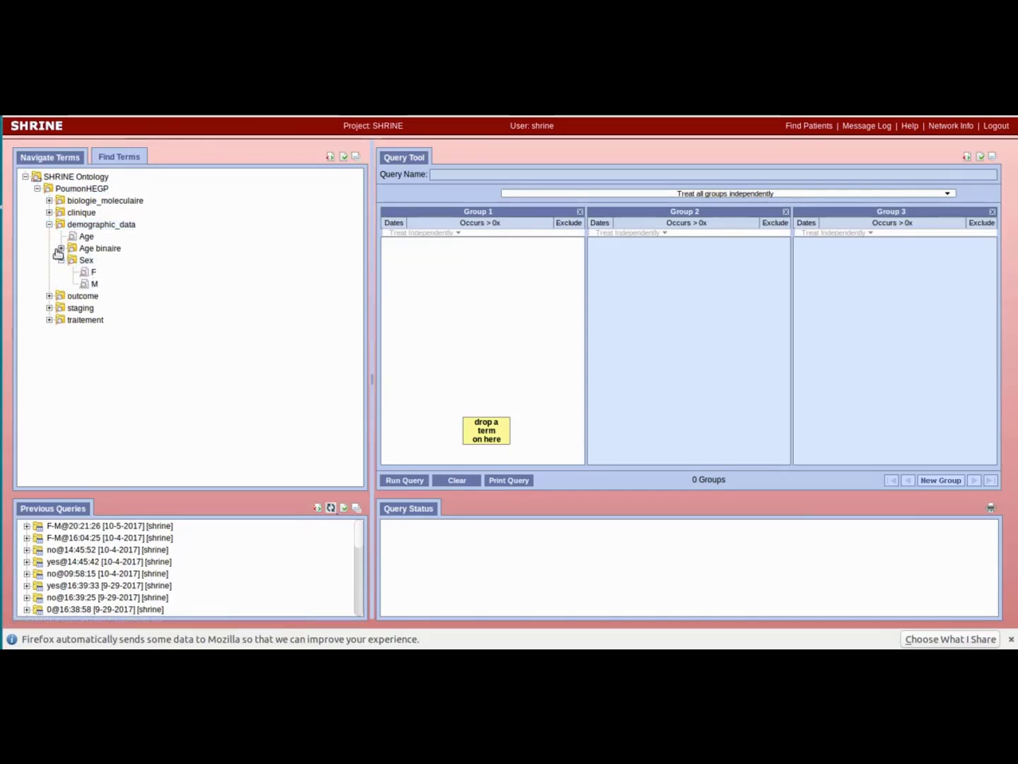
drag(94, 276, 407, 253)
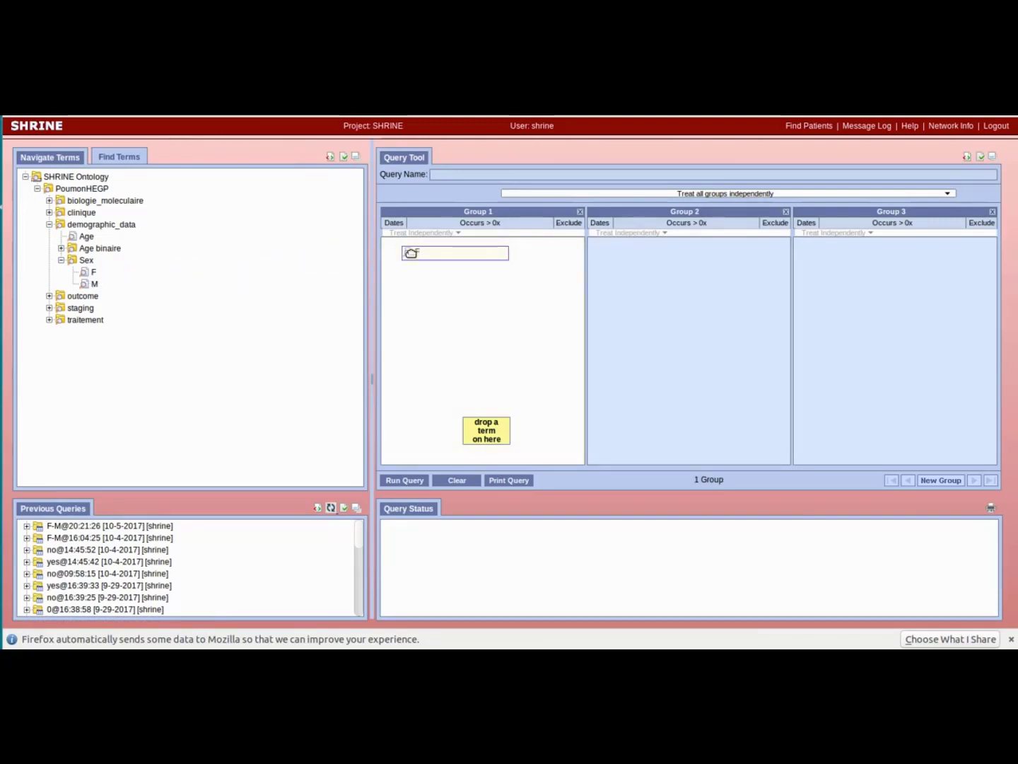
Add the EGFR value M from biologie_moleculaire to Group 2 and run the SHRINE query for the number of patients.
click(50, 200)
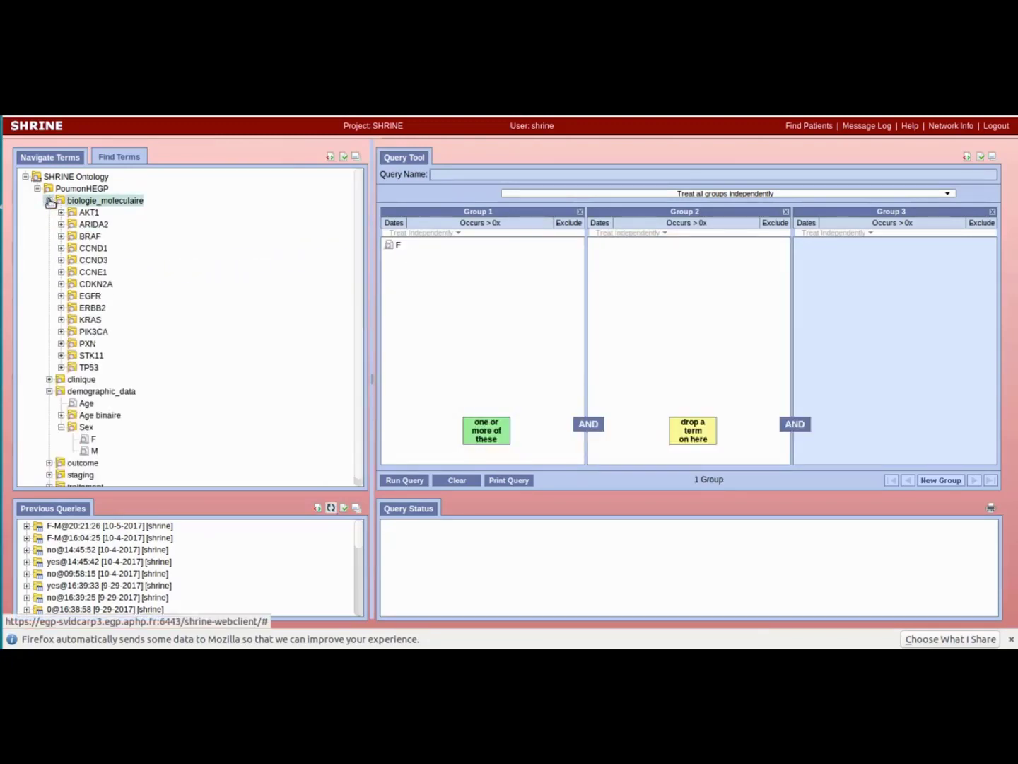
click(61, 297)
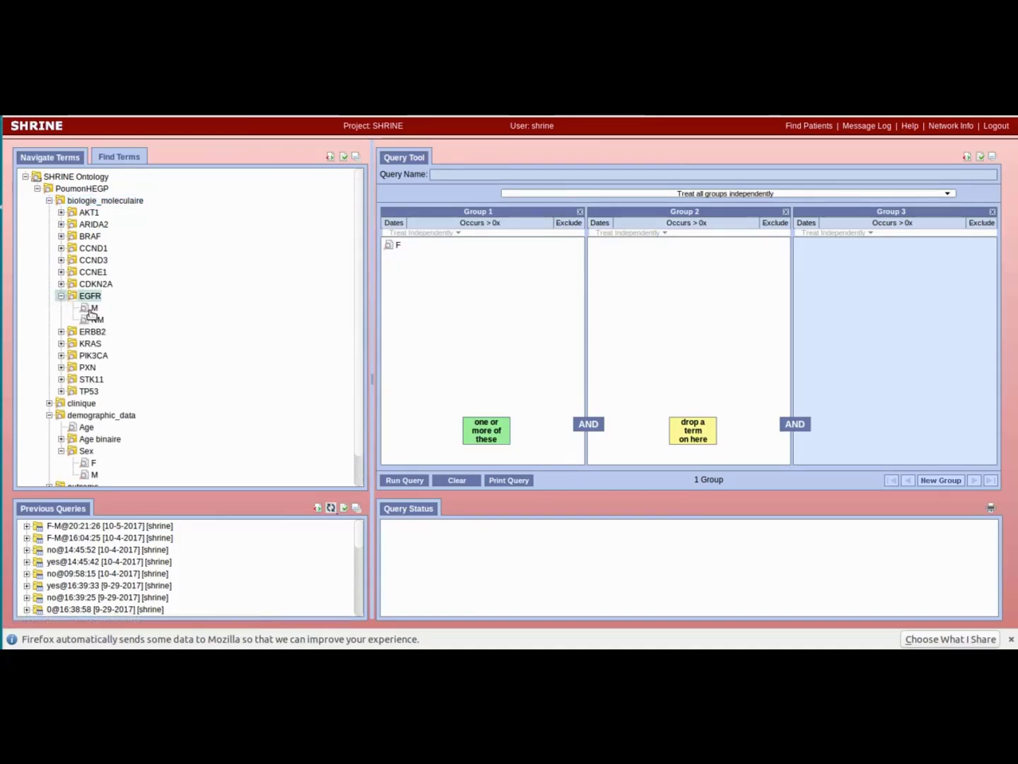
drag(90, 311, 679, 280)
click(394, 480)
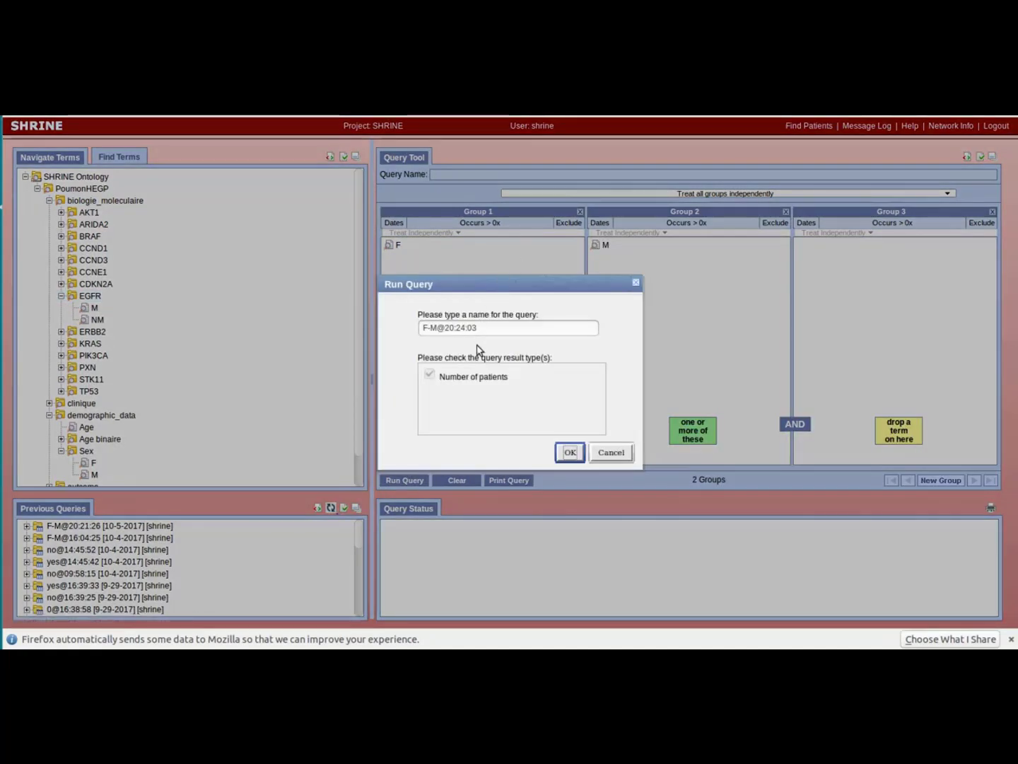
click(568, 451)
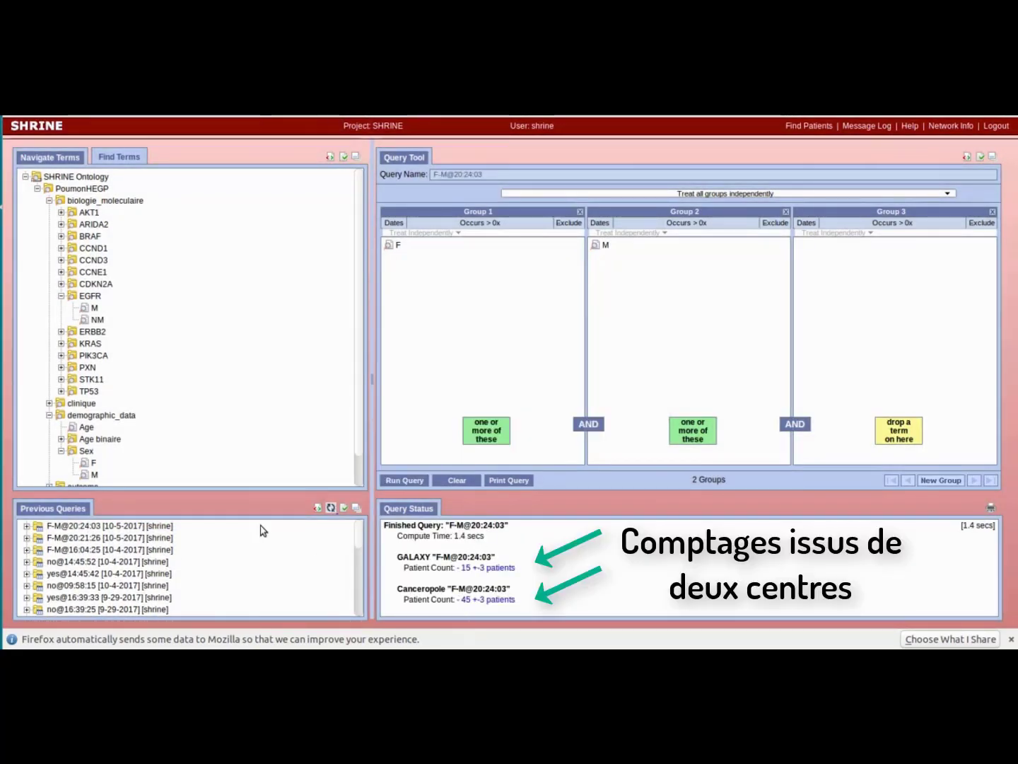
Expand the F-M@20:24:03 query and its results in an enlarged Previous Queries list.
click(27, 526)
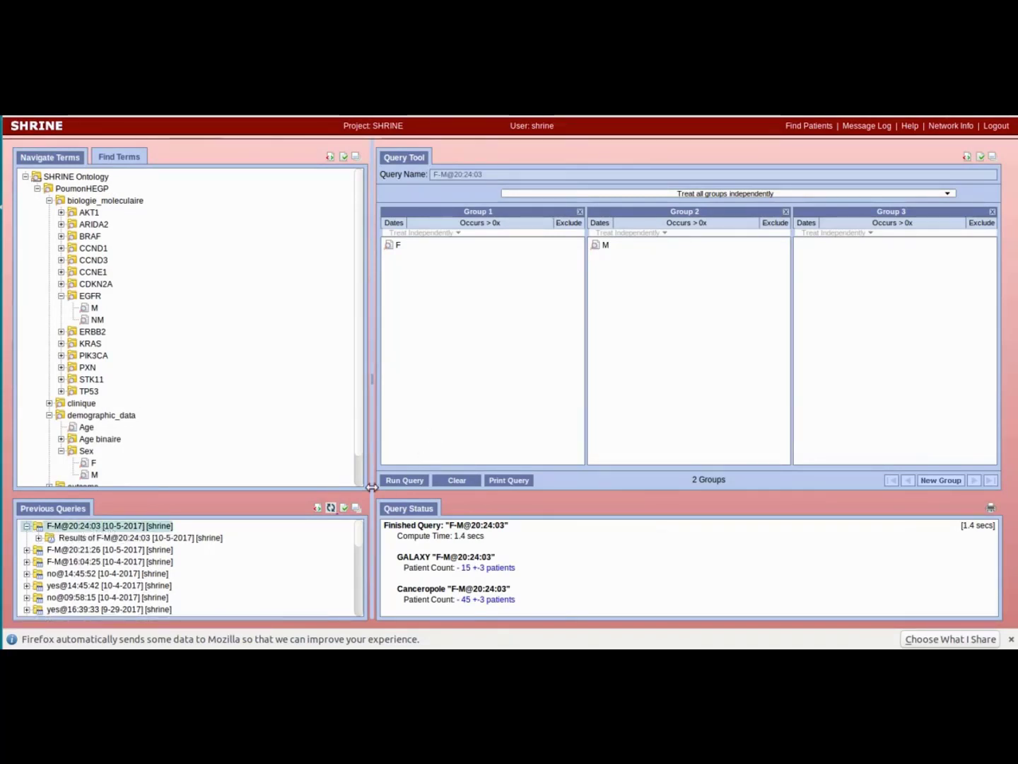
click(356, 509)
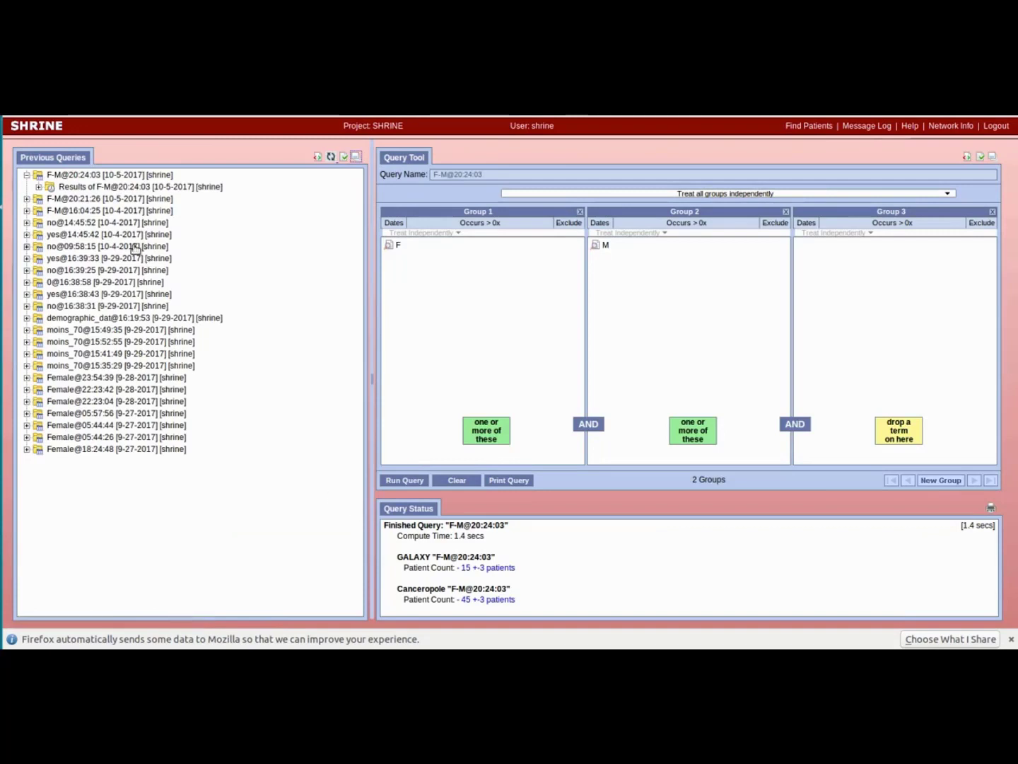
click(41, 188)
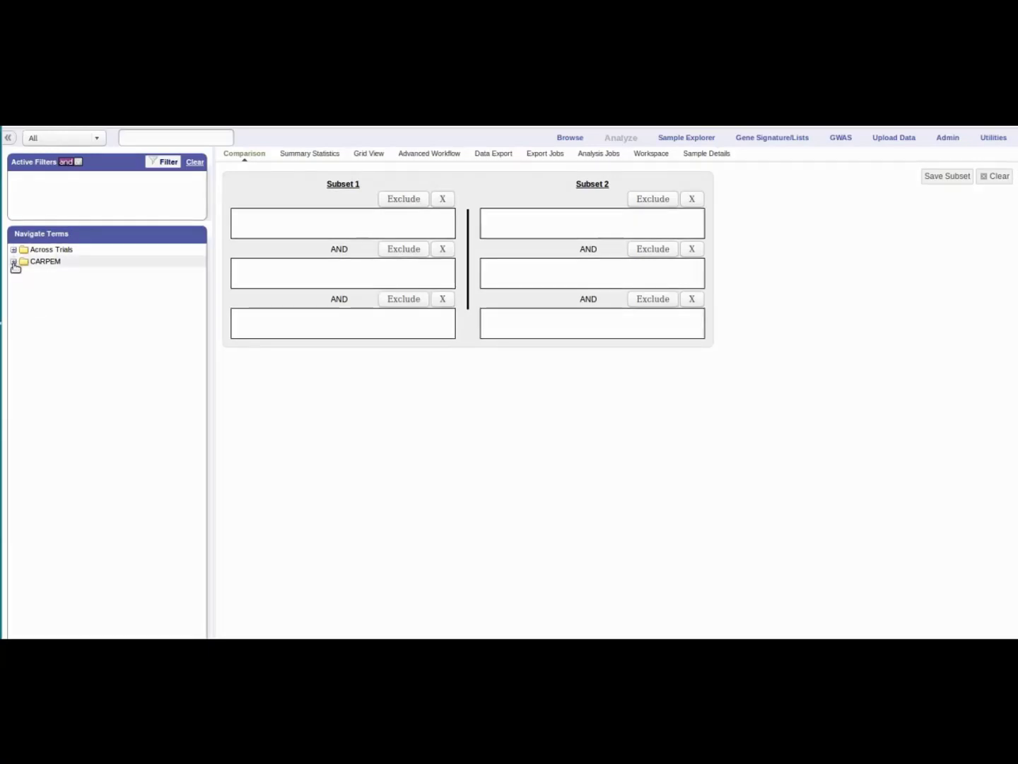
Switch to tranSMART and add Sex value F from the CARPEM study PoumonHEGP's demographic_data to Subset 1.
click(13, 261)
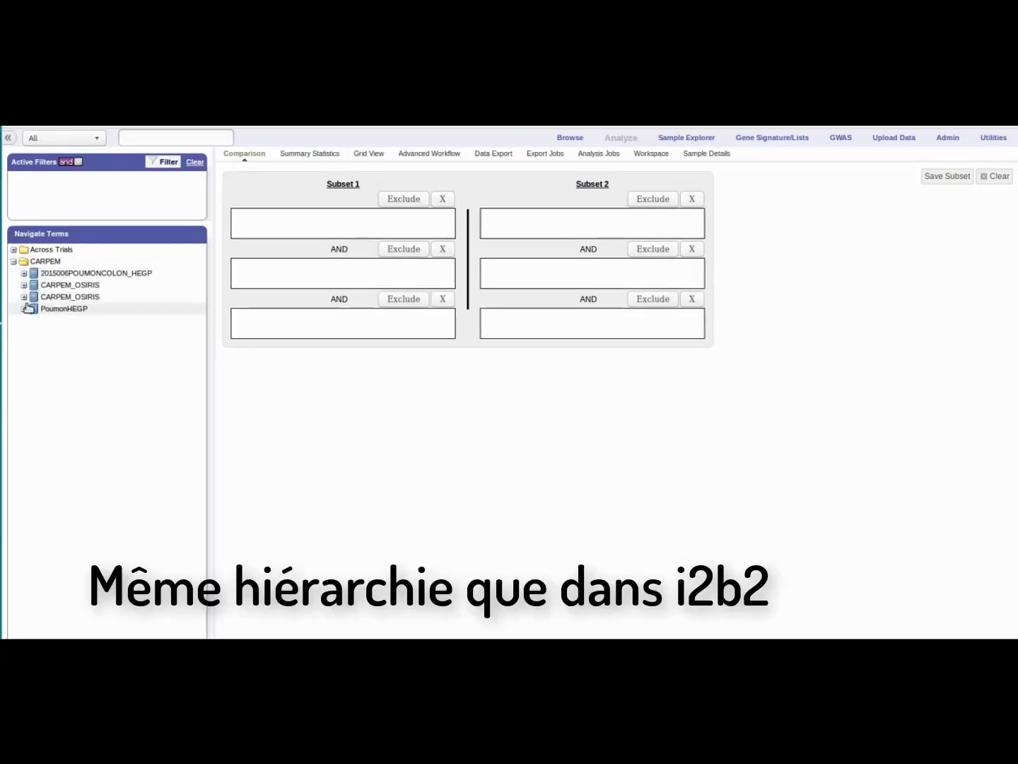
click(25, 309)
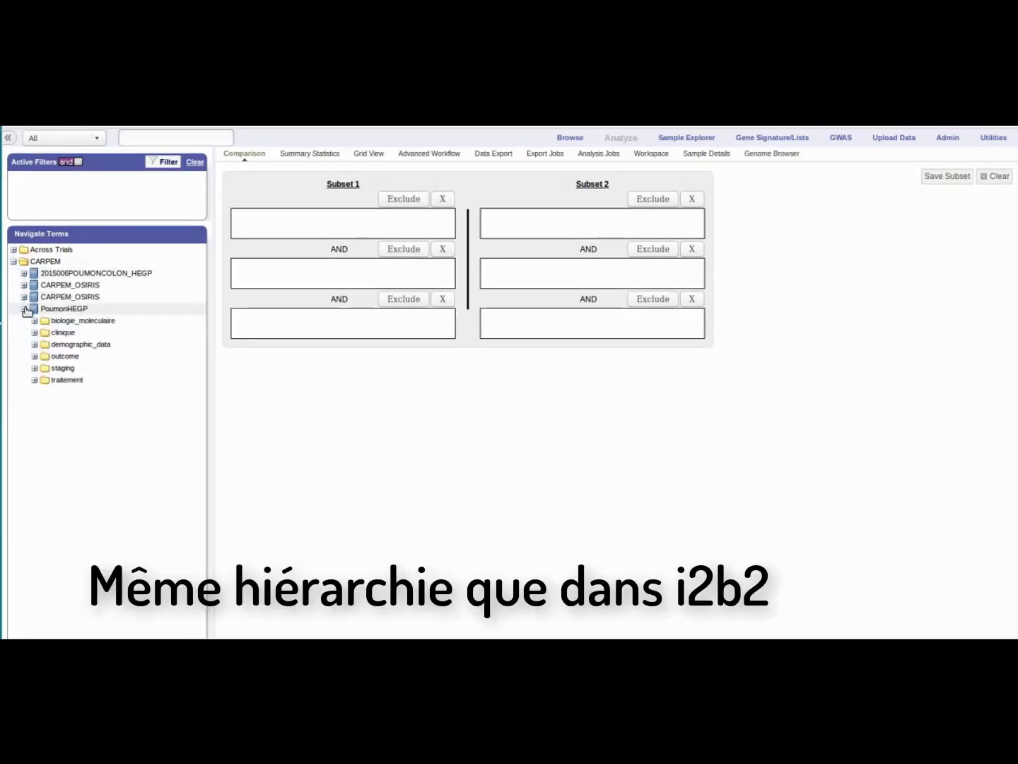
click(35, 345)
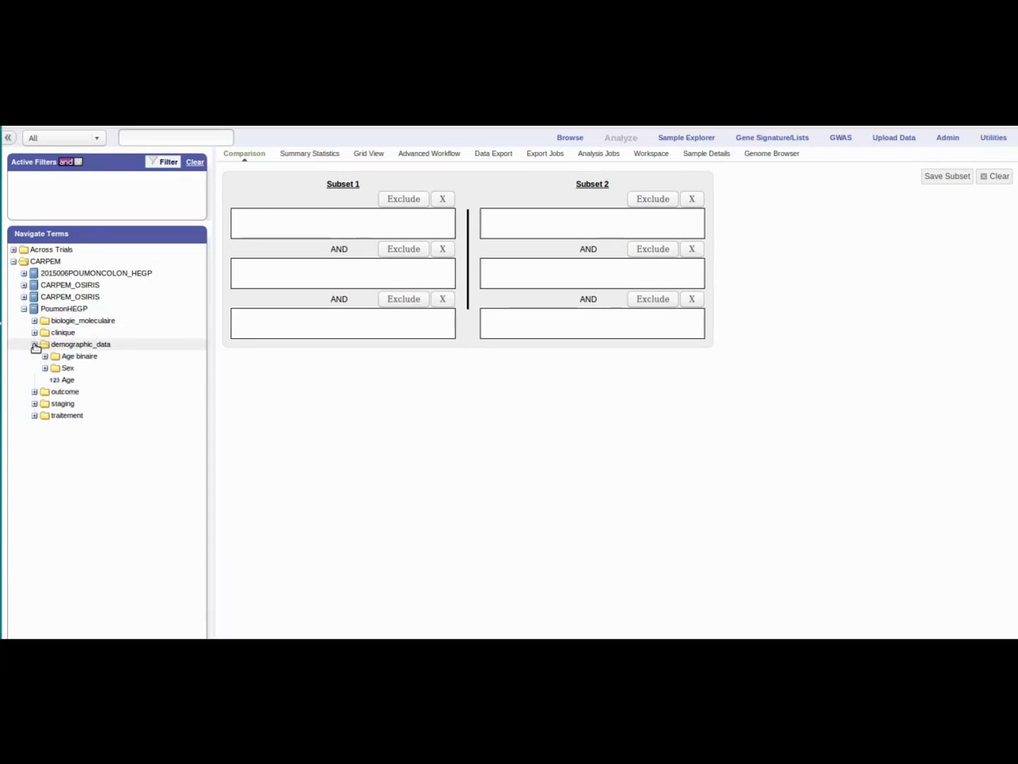
click(45, 368)
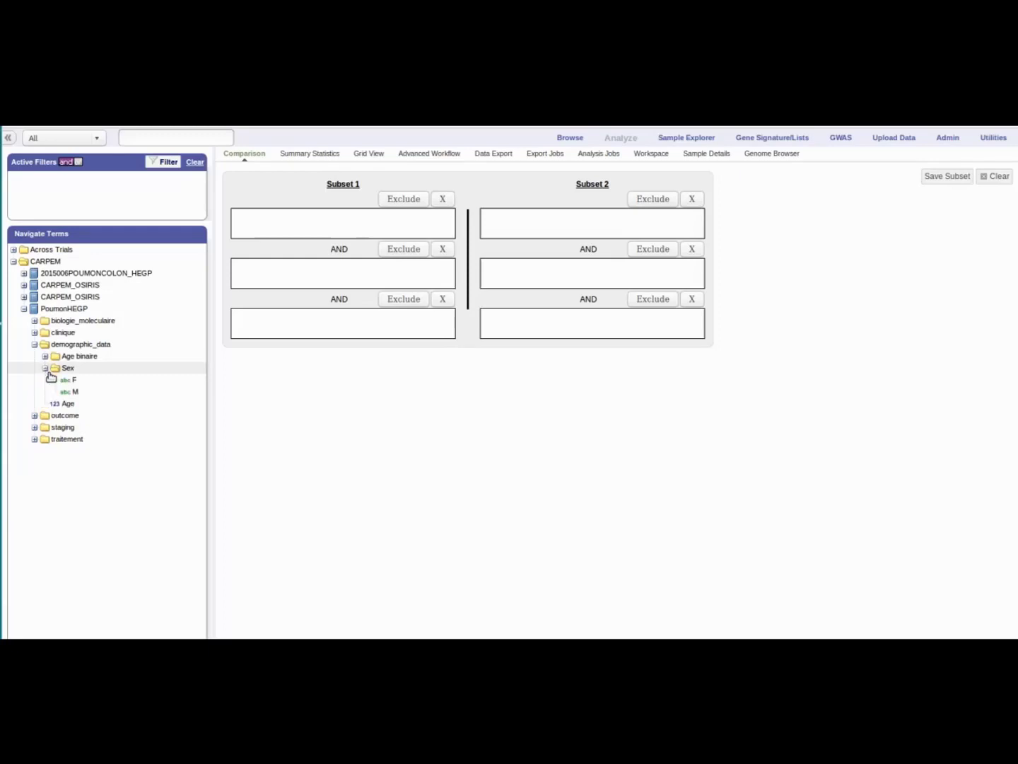
drag(68, 383, 244, 237)
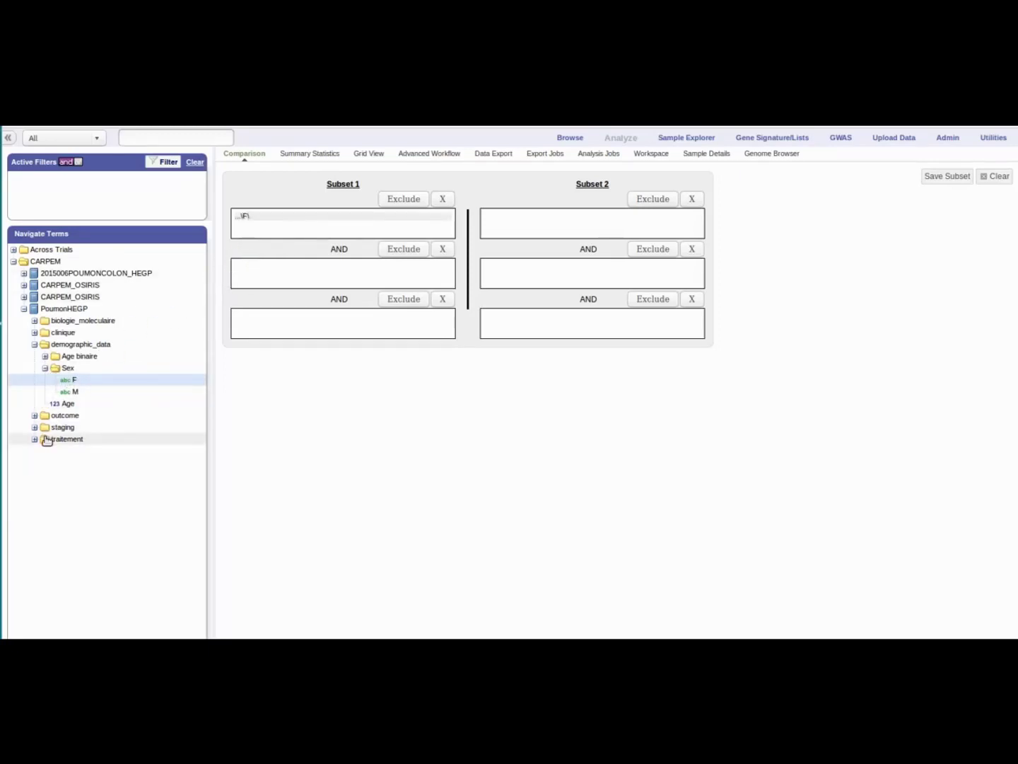
Generate summary statistics of Subset 1 for the demographic_data concepts Sex and Age.
click(288, 156)
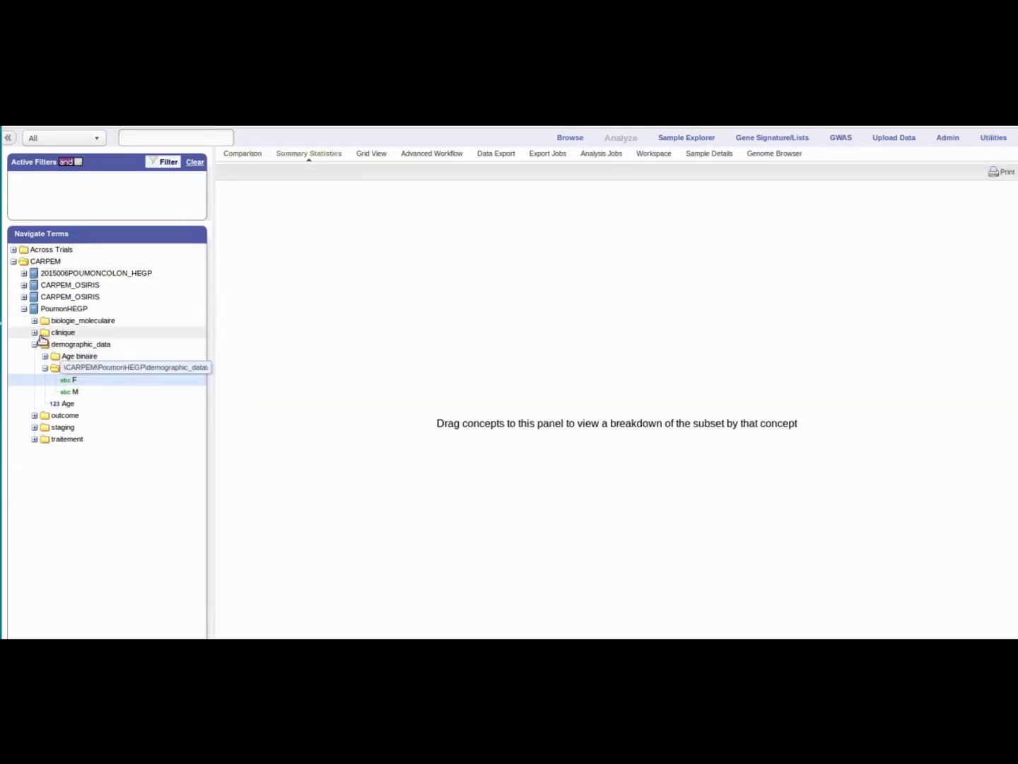
drag(71, 380, 226, 366)
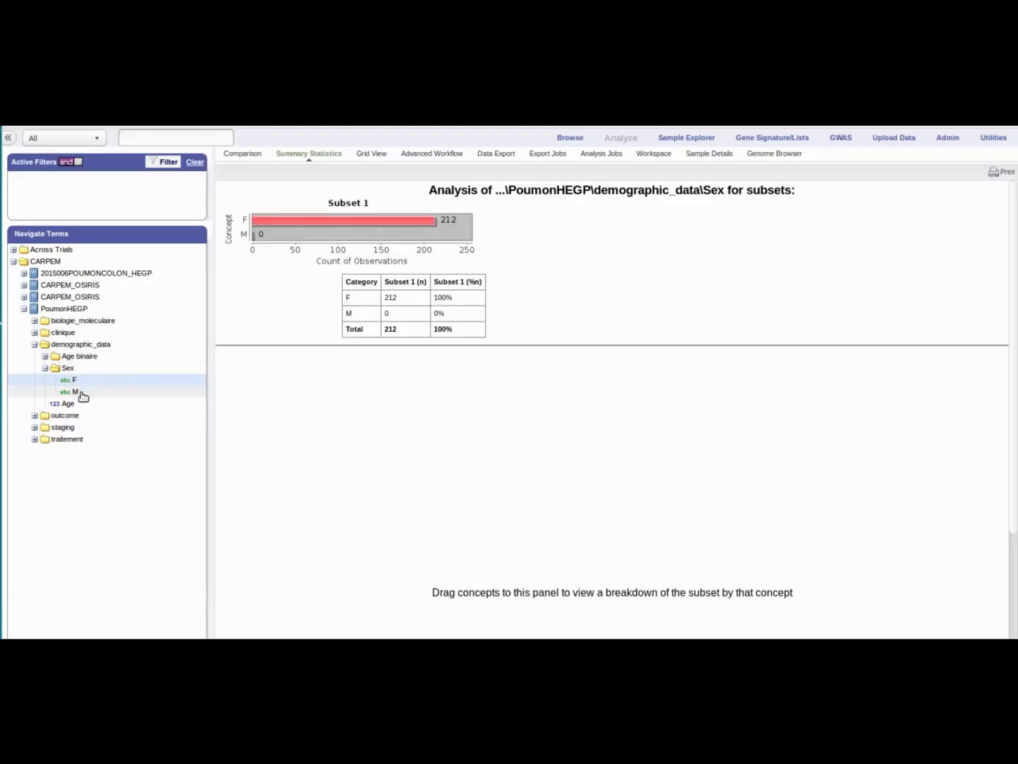
drag(71, 404, 264, 412)
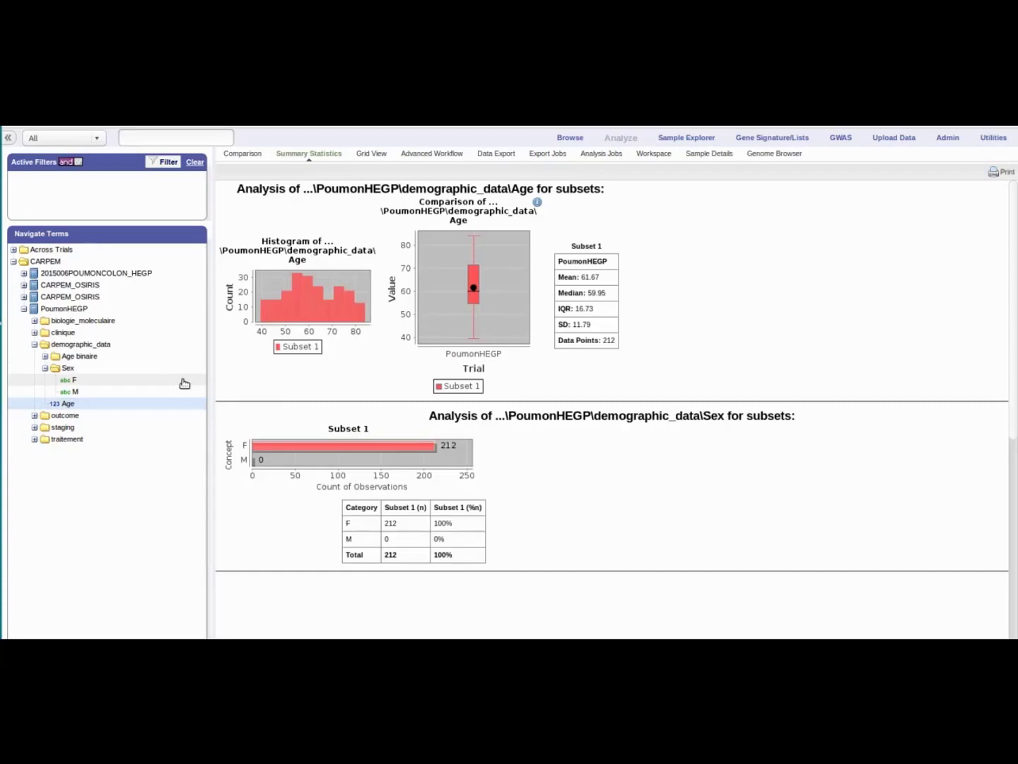
Add a breakdown of Subset 1 by the outcome concept Rechute to the summary statistics.
click(34, 416)
click(45, 439)
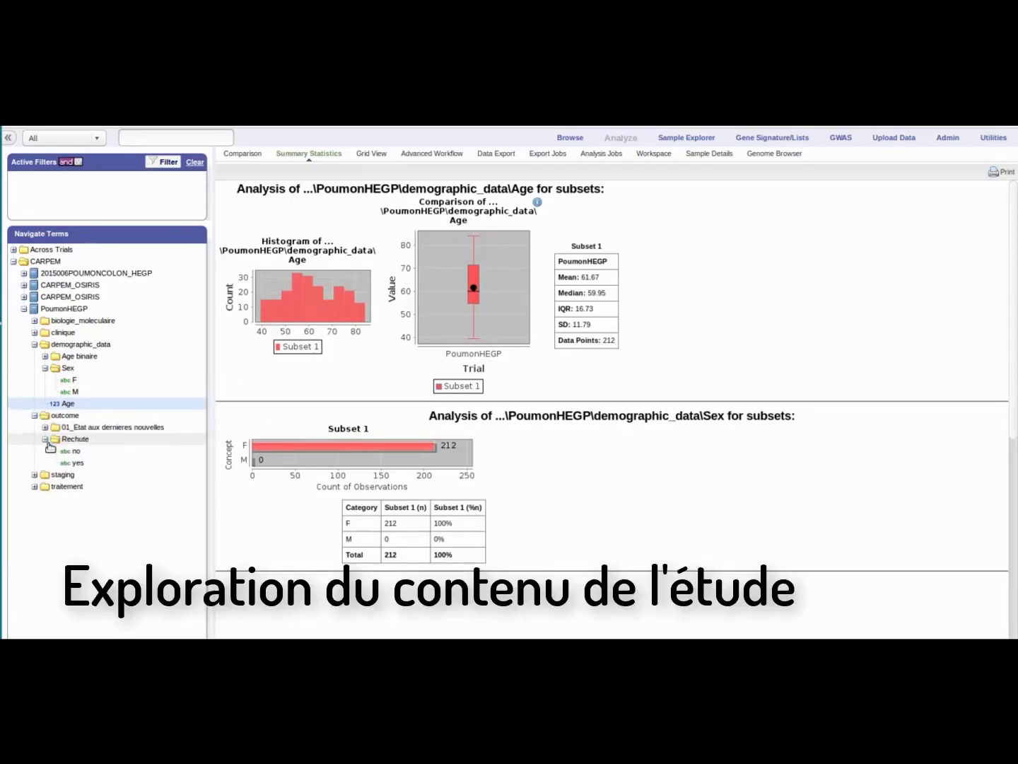
drag(63, 439, 244, 413)
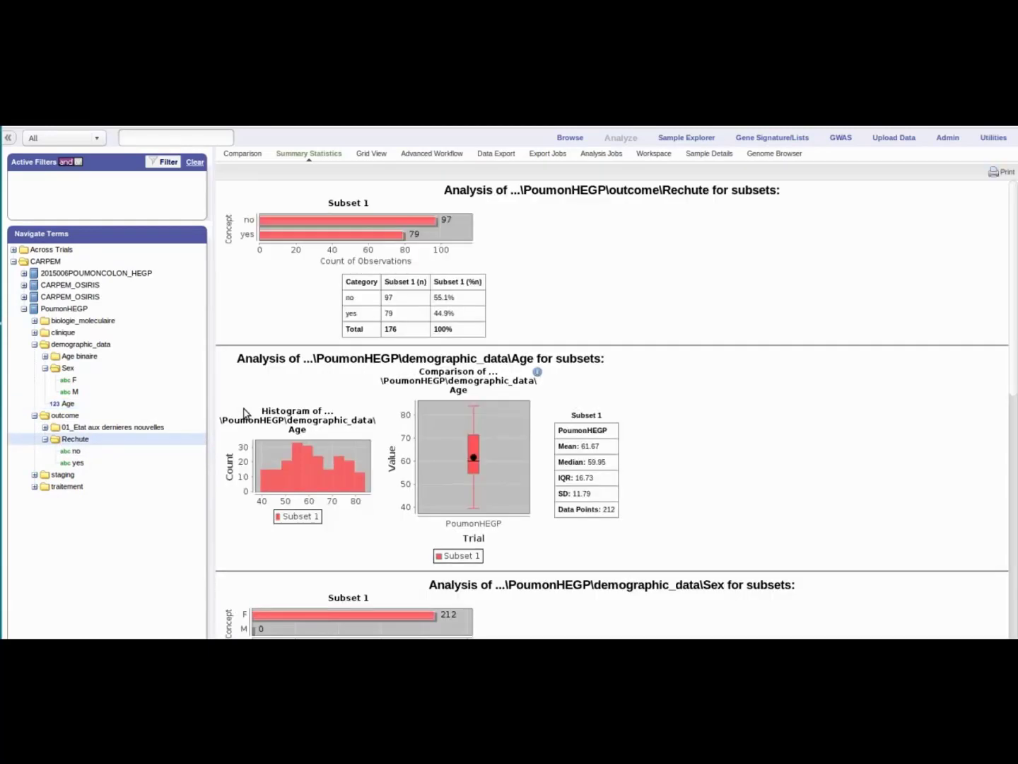
Redefine the comparison with Sex value M in Subset 1 and F in Subset 2, and open its summary statistics.
click(239, 157)
click(443, 200)
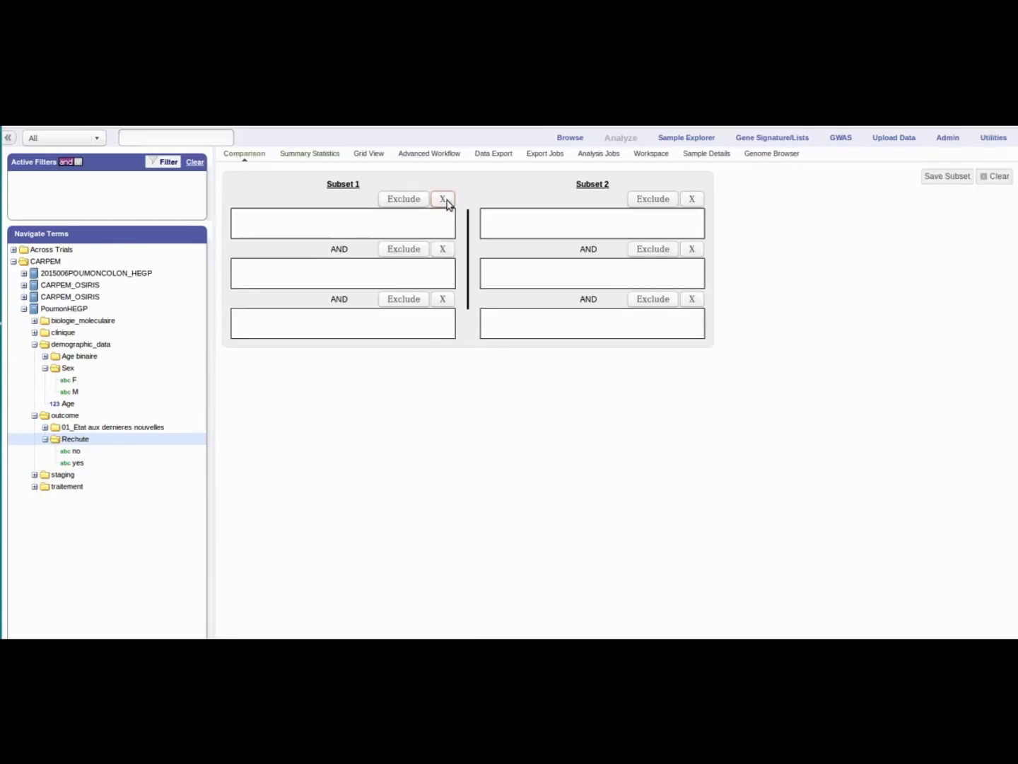
click(691, 200)
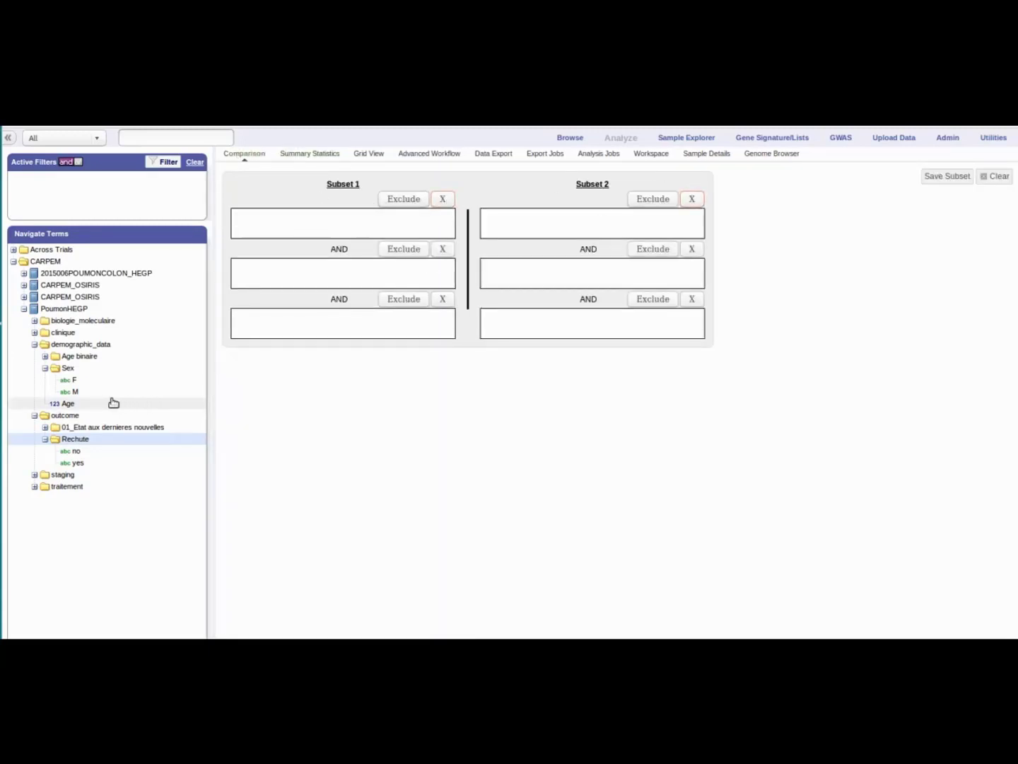
drag(75, 391, 304, 221)
drag(68, 381, 493, 219)
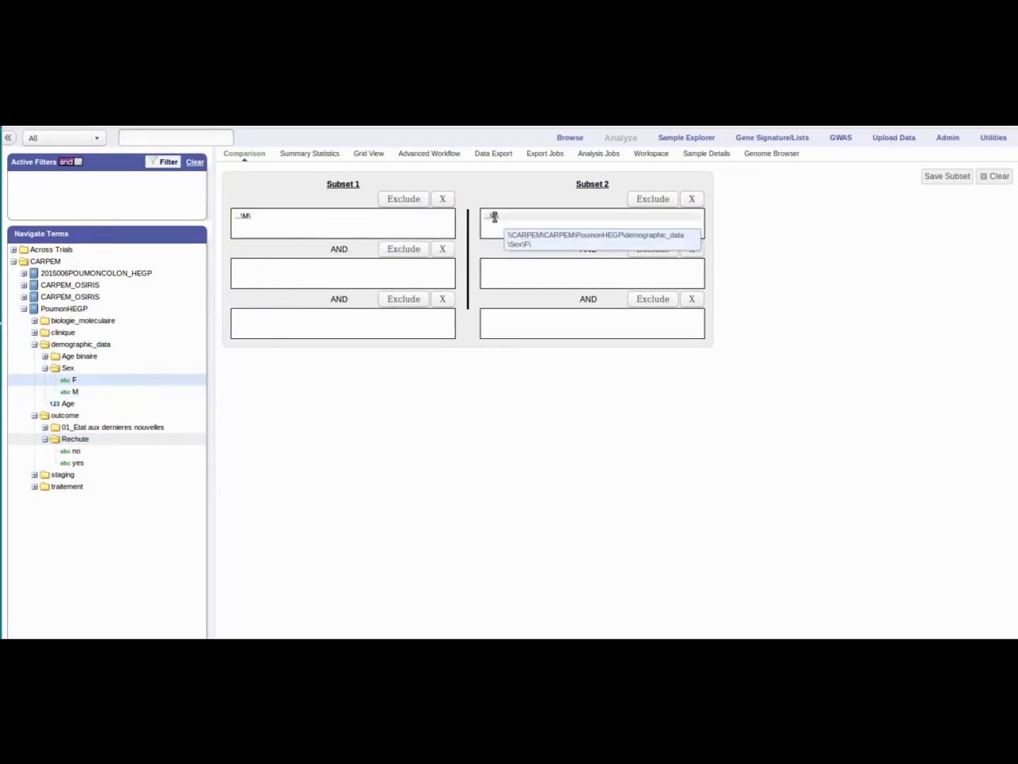
click(306, 156)
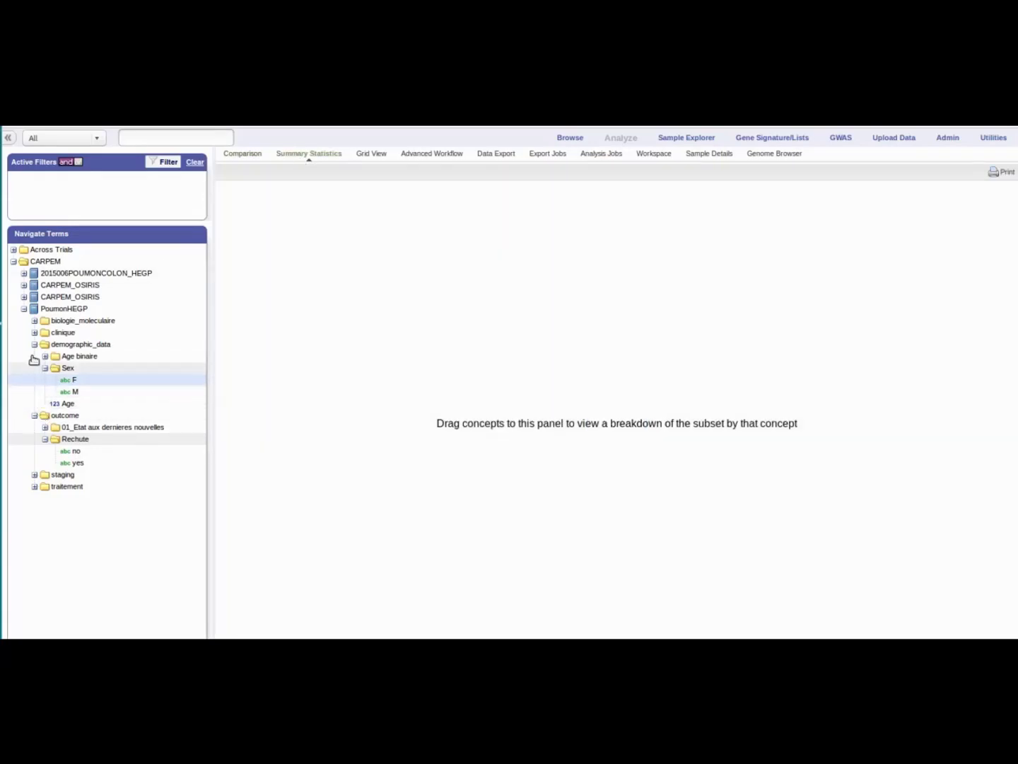